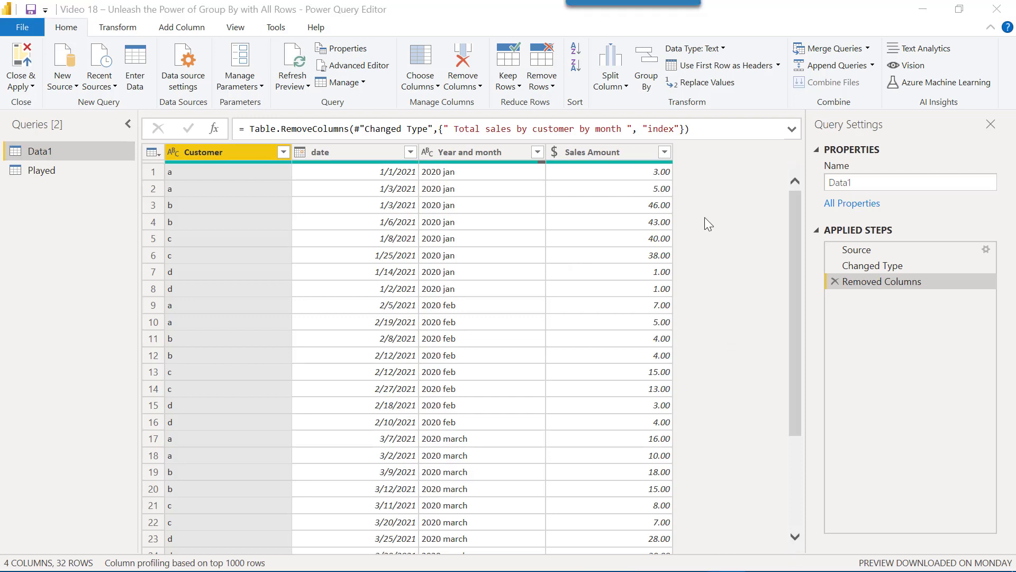
Open an Advanced Group By on Data1, grouping by Customer and Year and month
{"action": "left_click", "coordinate": [646, 73]}
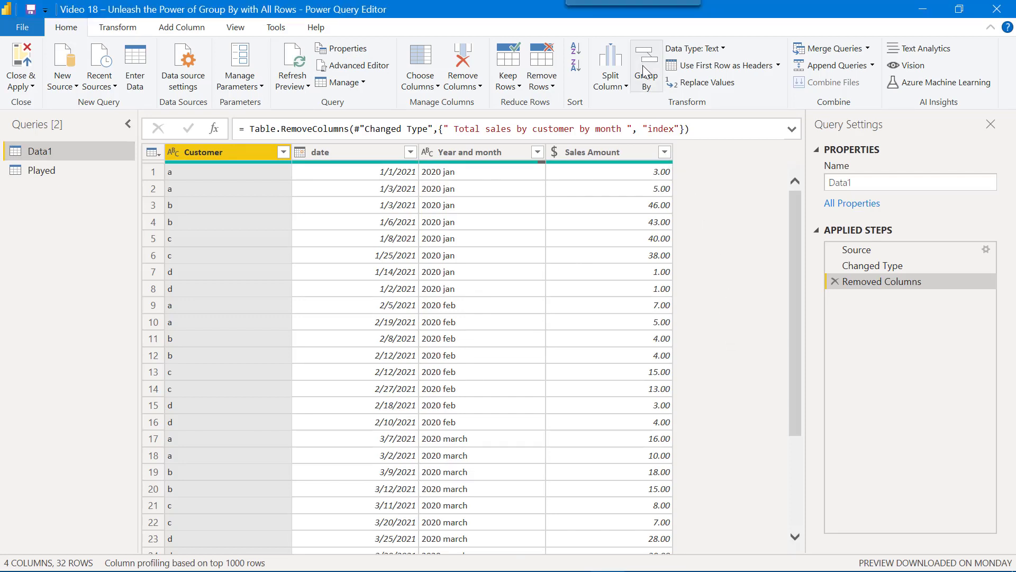
{"action": "left_click", "coordinate": [646, 73]}
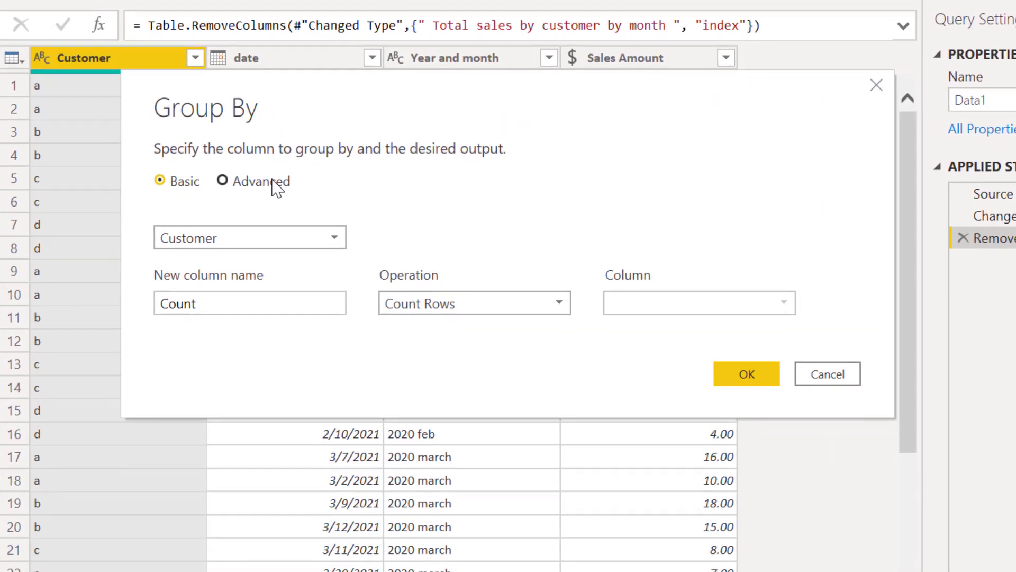
{"action": "left_click", "coordinate": [273, 183]}
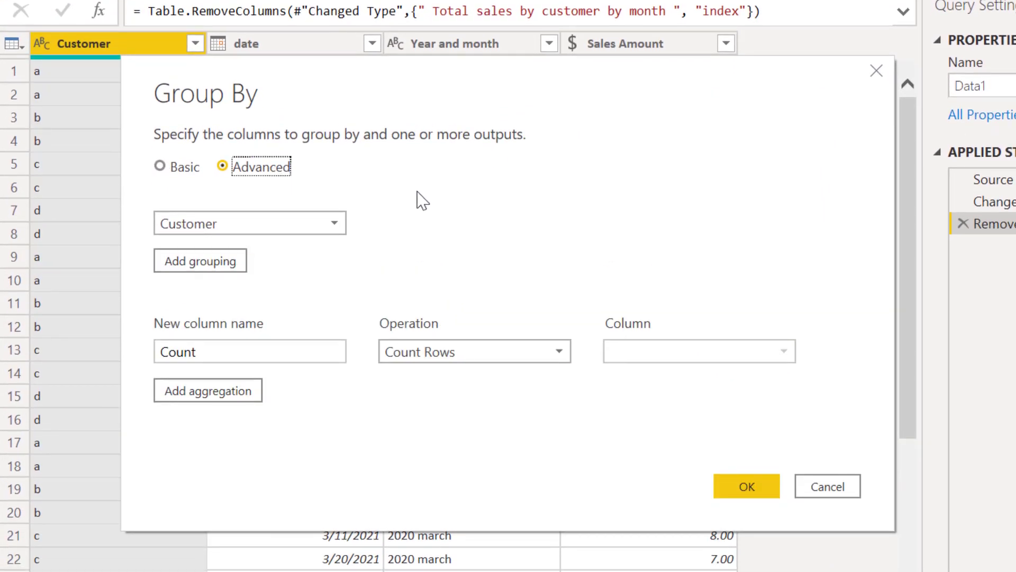
{"action": "mouse_move", "coordinate": [422, 215]}
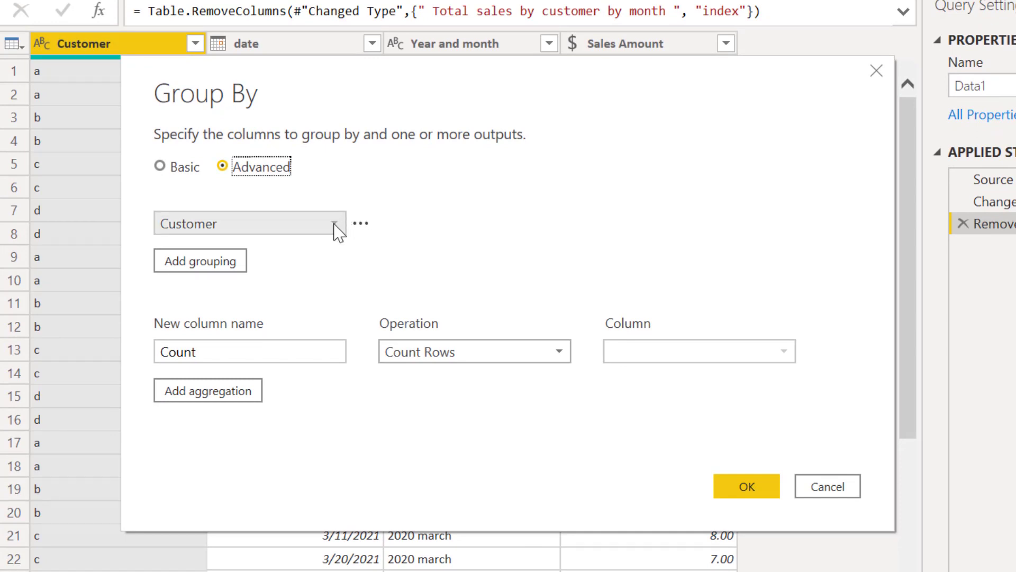
{"action": "left_click", "coordinate": [210, 261]}
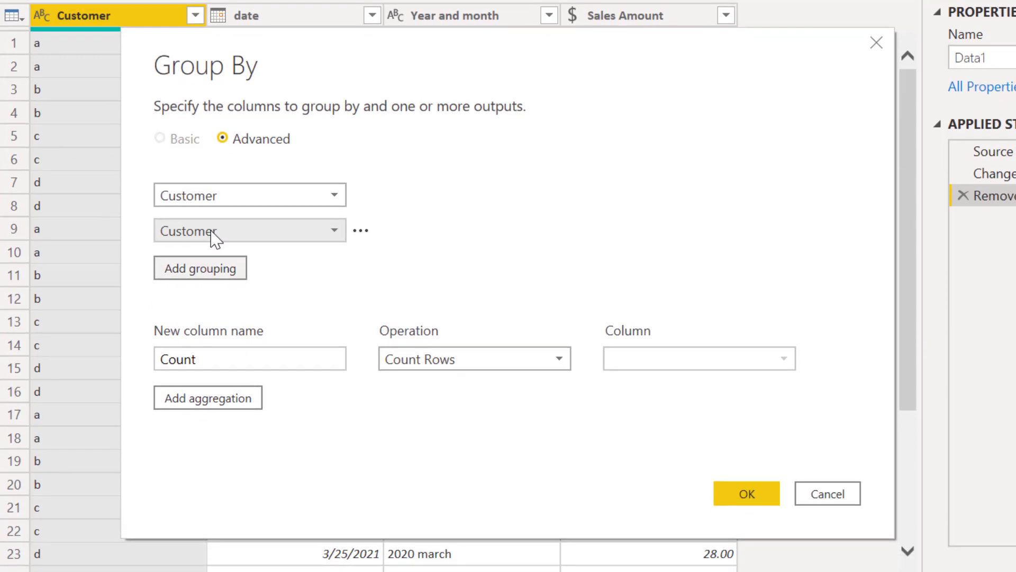
{"action": "left_click", "coordinate": [334, 232]}
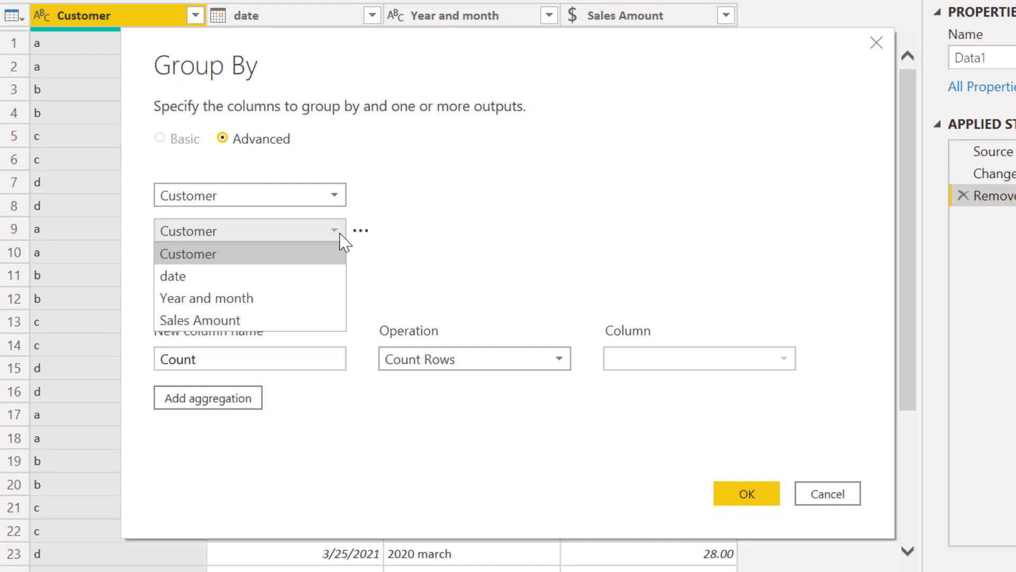
{"action": "left_click", "coordinate": [277, 304]}
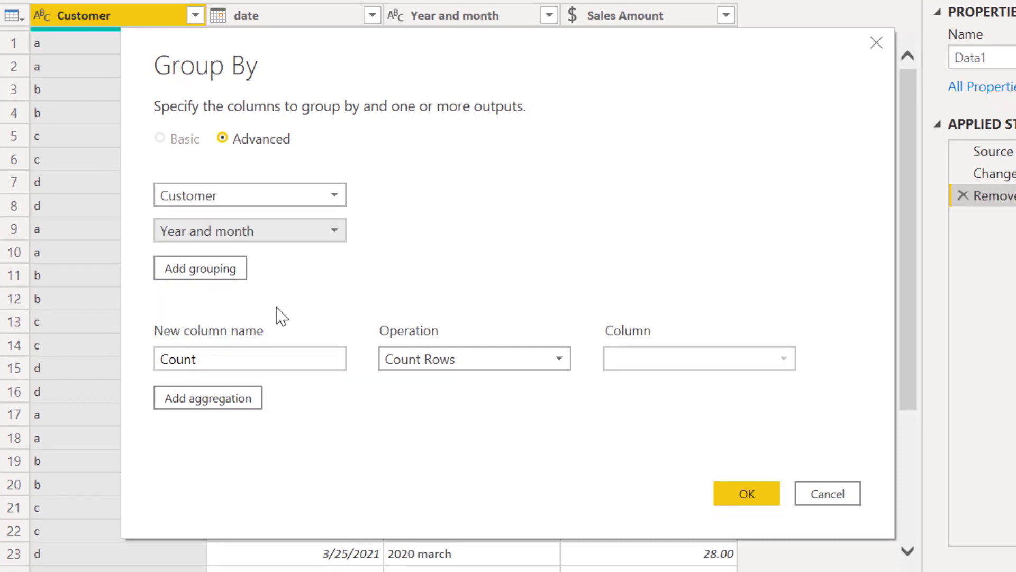
Name the output 'Total Sales Amount Grouped' as the Sum of Sales Amount and apply
{"action": "double_click", "coordinate": [265, 360]}
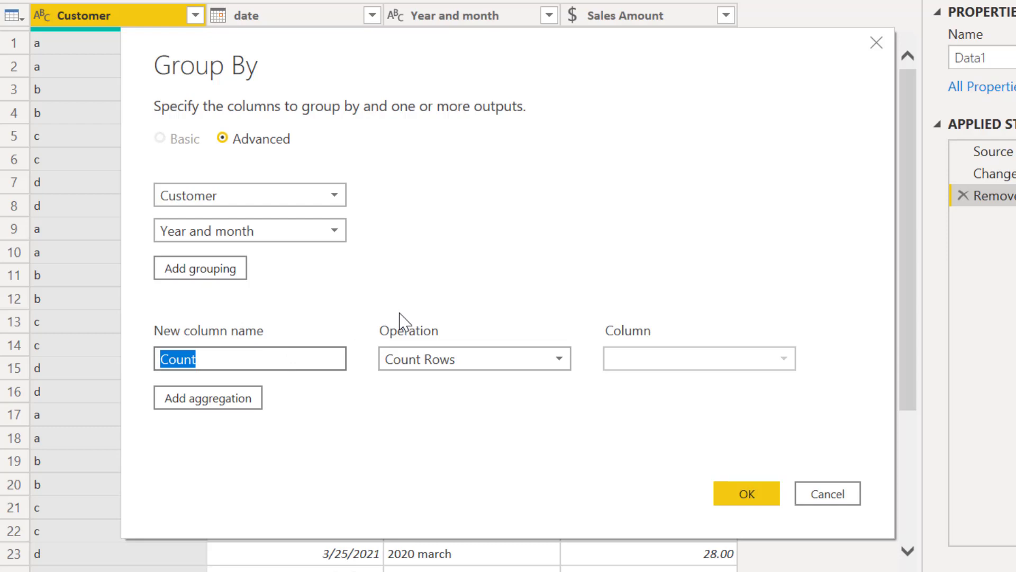
{"action": "type", "text": "Total"}
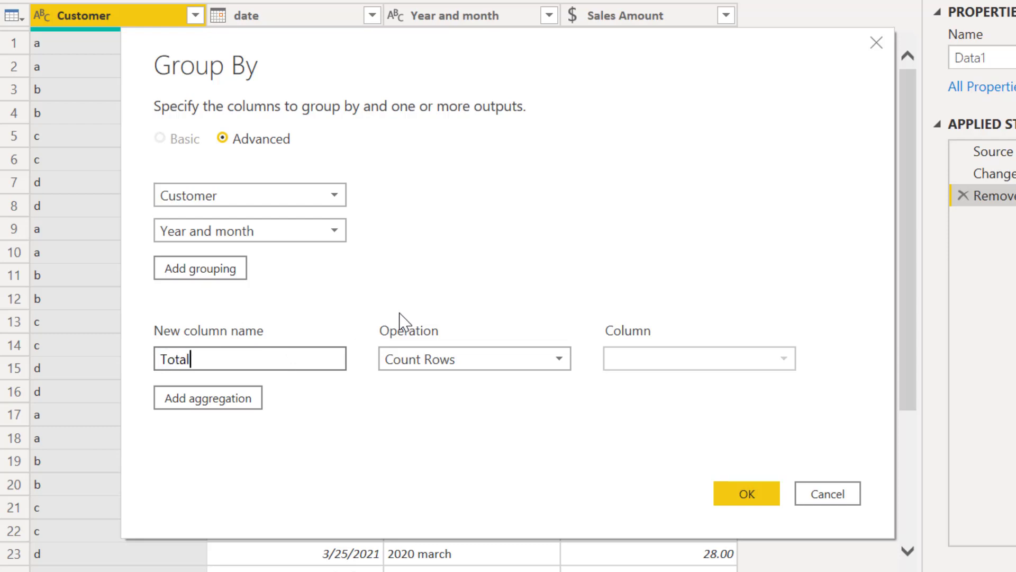
{"action": "type", "text": " Sales Amou"}
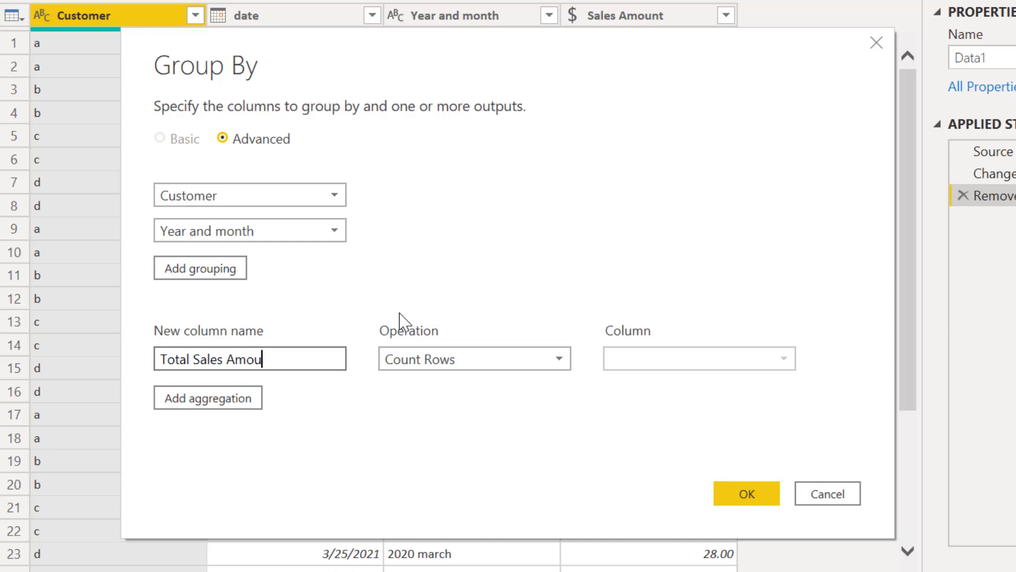
{"action": "type", "text": "nt Grouped"}
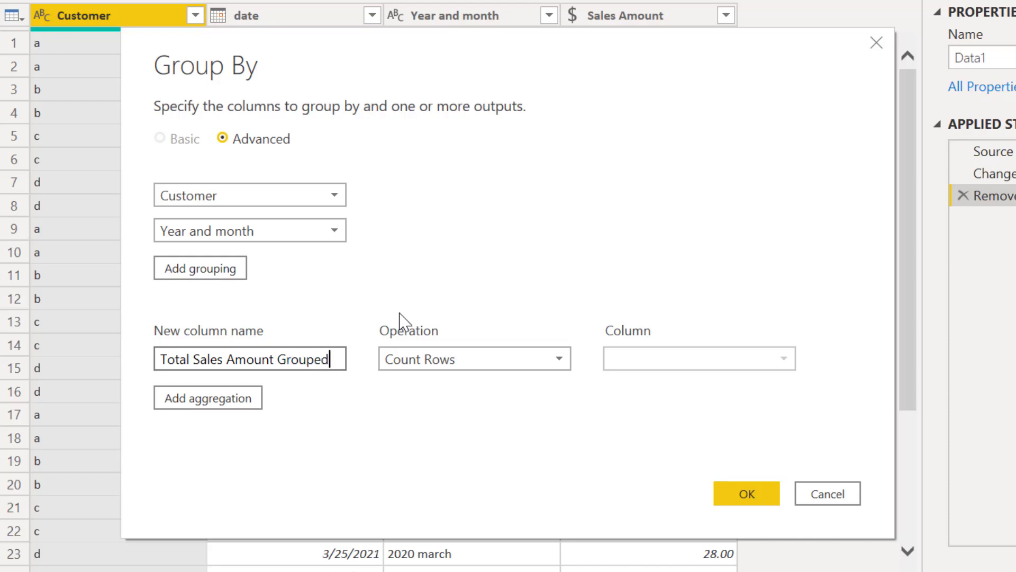
{"action": "key", "text": "Tab"}
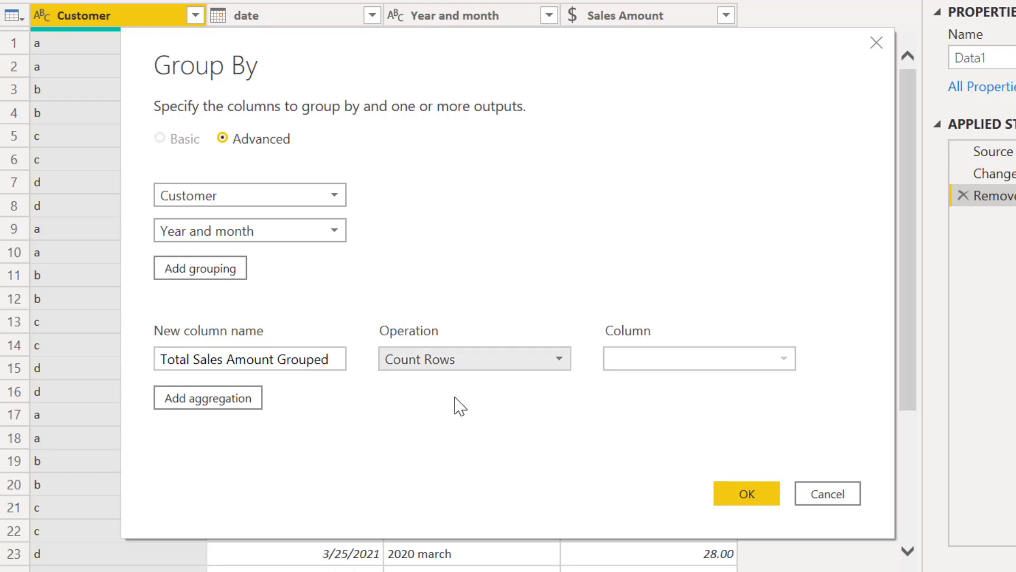
{"action": "left_click", "coordinate": [479, 362]}
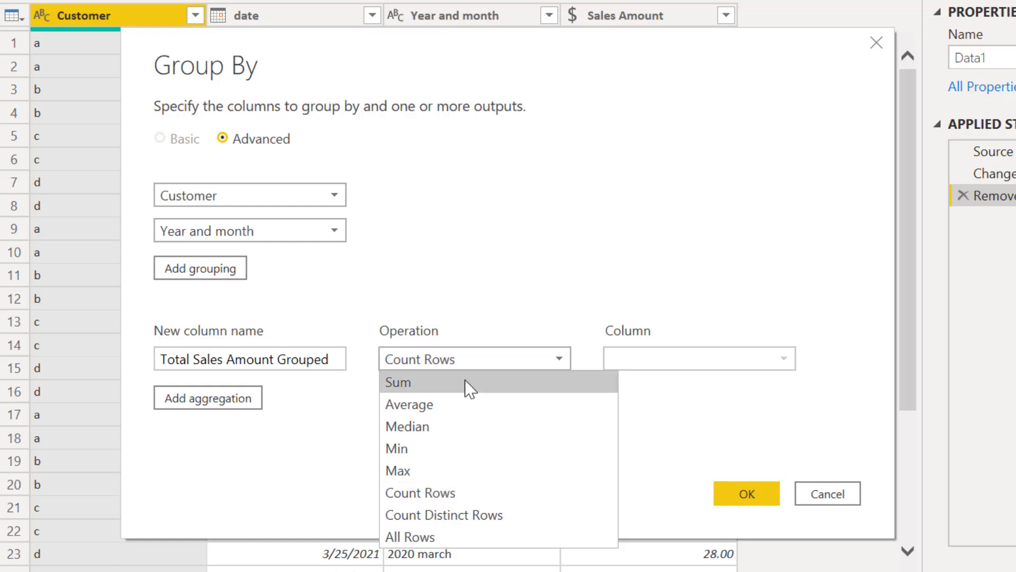
{"action": "left_click", "coordinate": [469, 383]}
{"action": "left_click", "coordinate": [662, 359]}
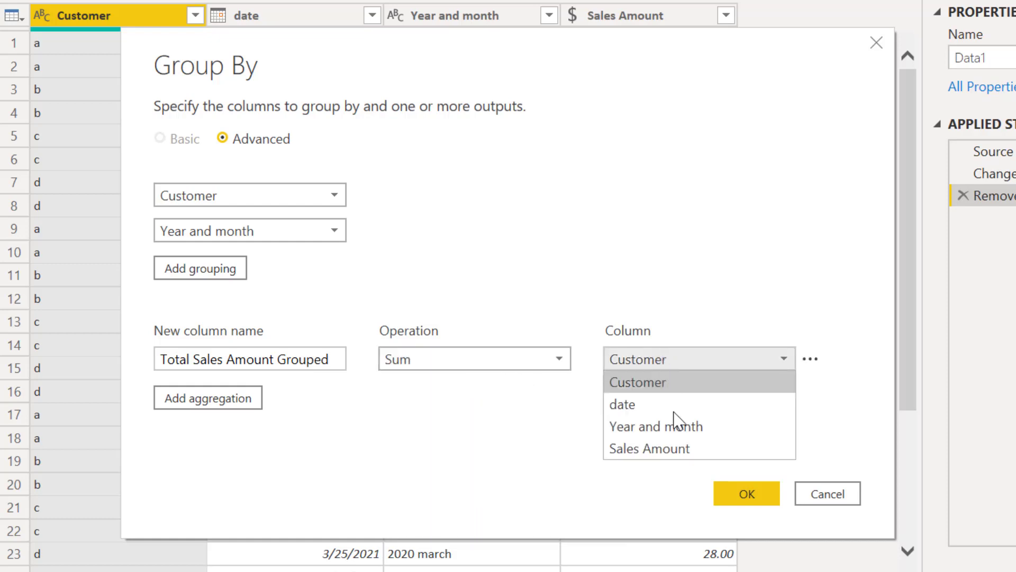
{"action": "left_click", "coordinate": [677, 456]}
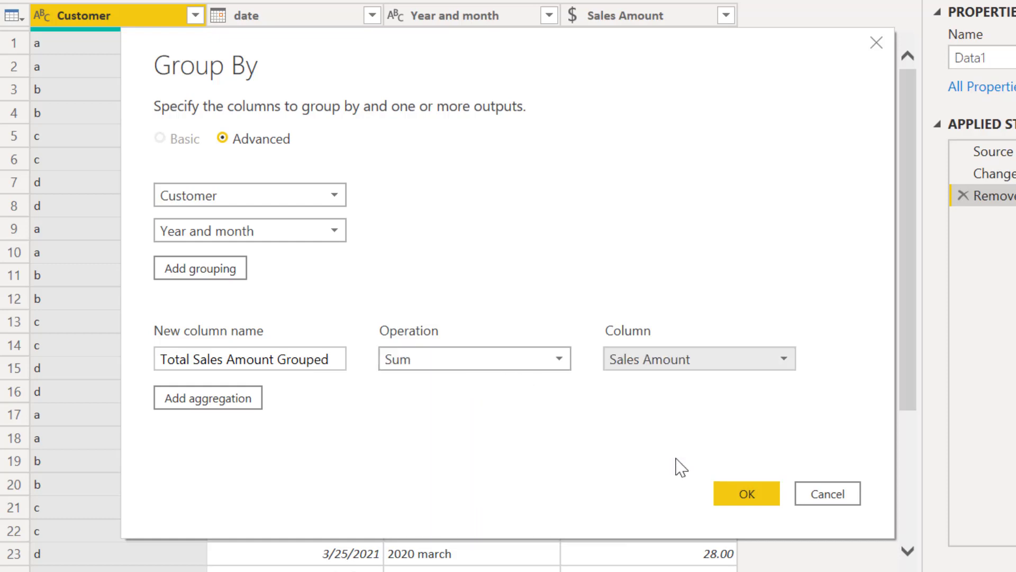
{"action": "left_click", "coordinate": [747, 495]}
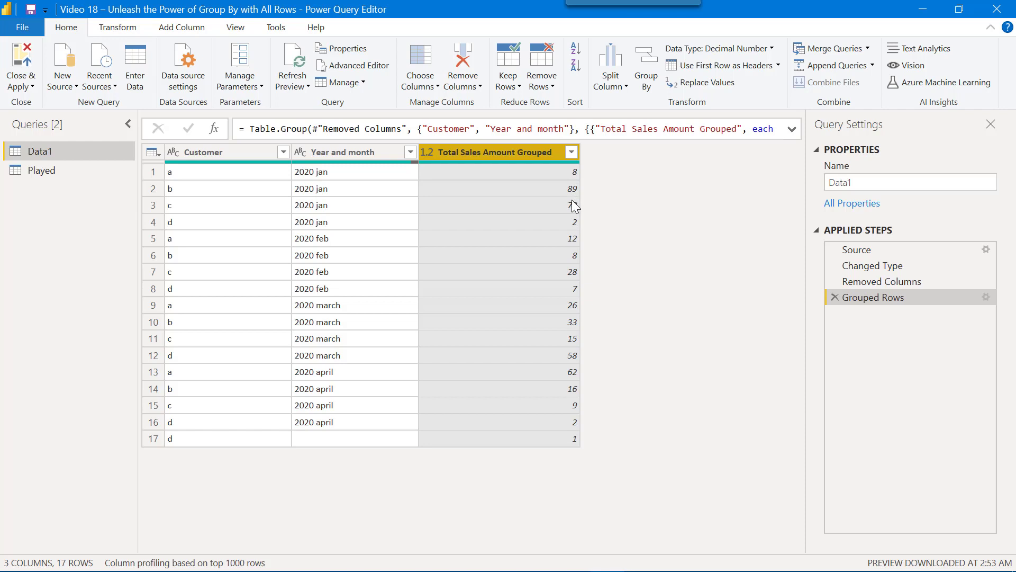
{"action": "left_click", "coordinate": [556, 322]}
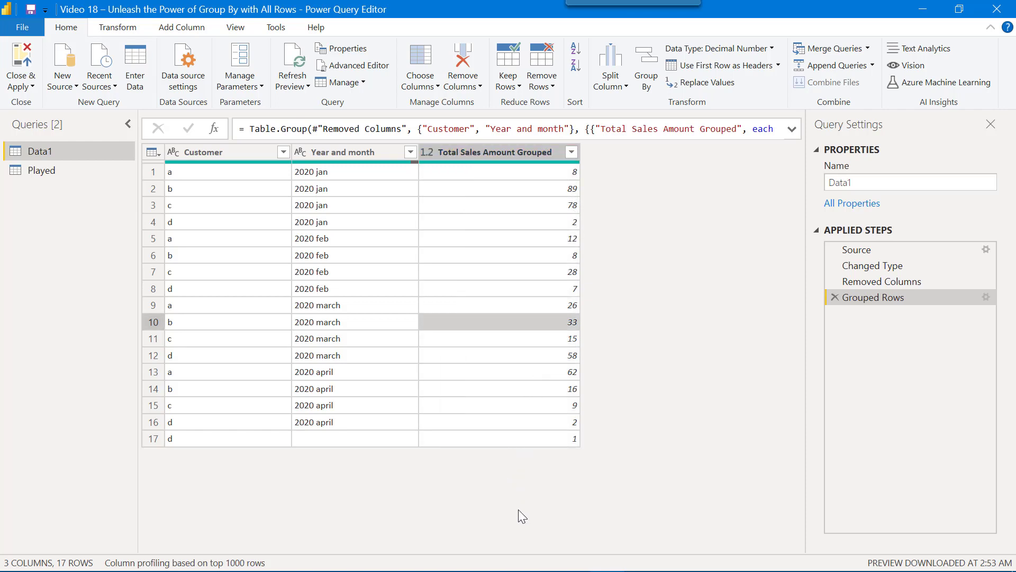
{"action": "mouse_move", "coordinate": [612, 553]}
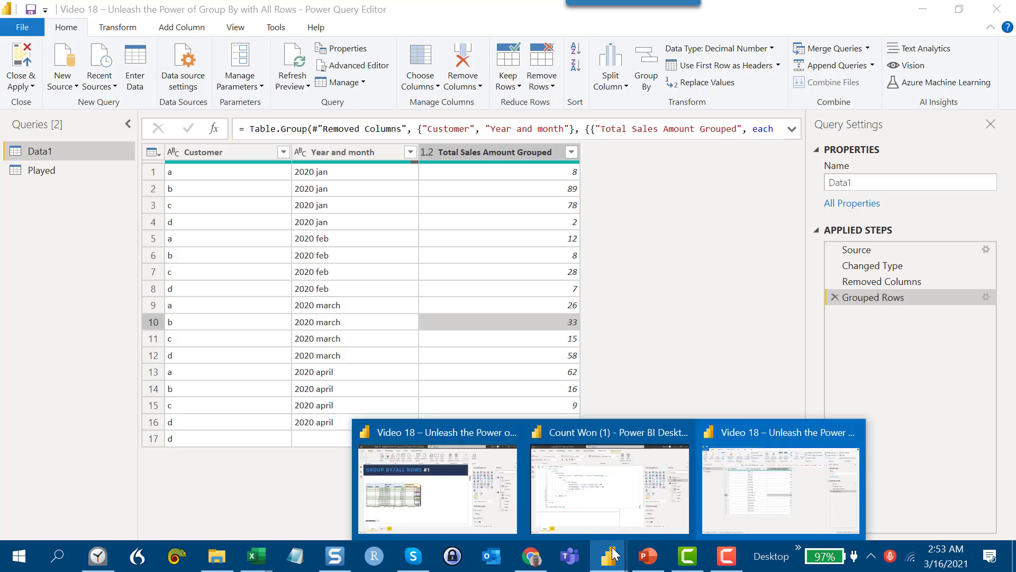
{"action": "left_click", "coordinate": [471, 491]}
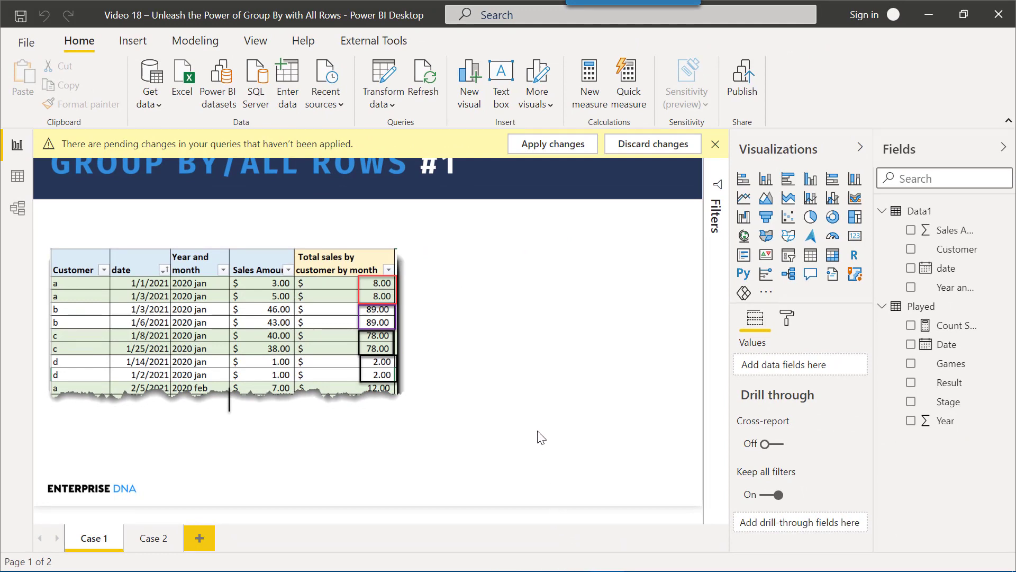
{"action": "left_click", "coordinate": [390, 66]}
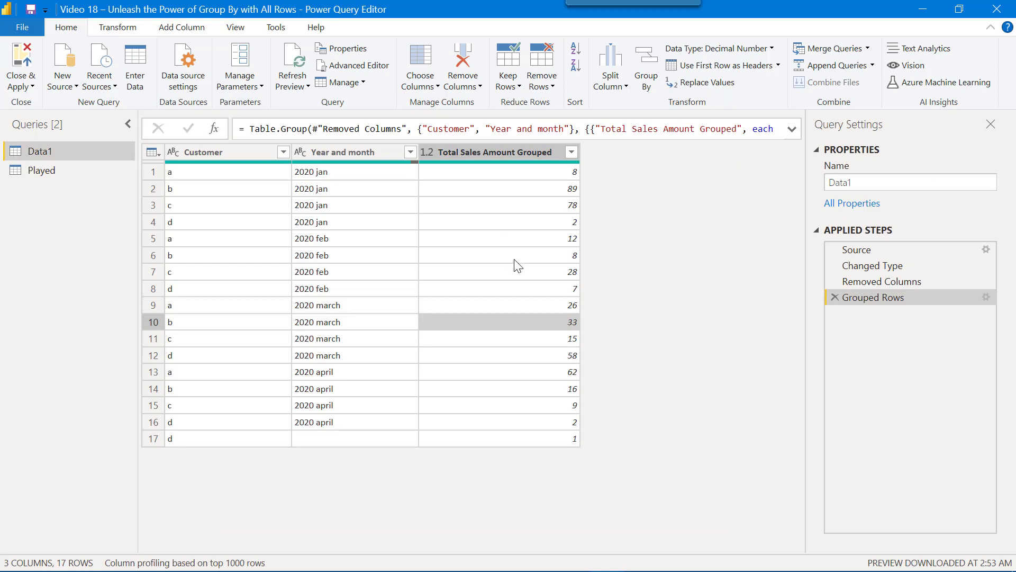
Add an 'AllData' All Rows aggregation to Grouped Rows, placed above Total Sales Amount Grouped
{"action": "left_click", "coordinate": [984, 295]}
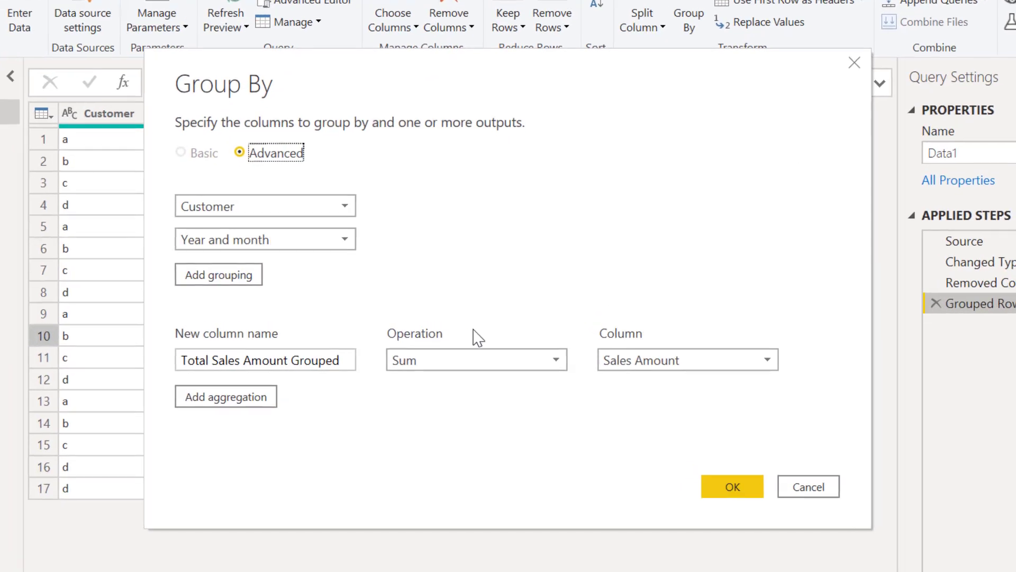
{"action": "left_click", "coordinate": [250, 407]}
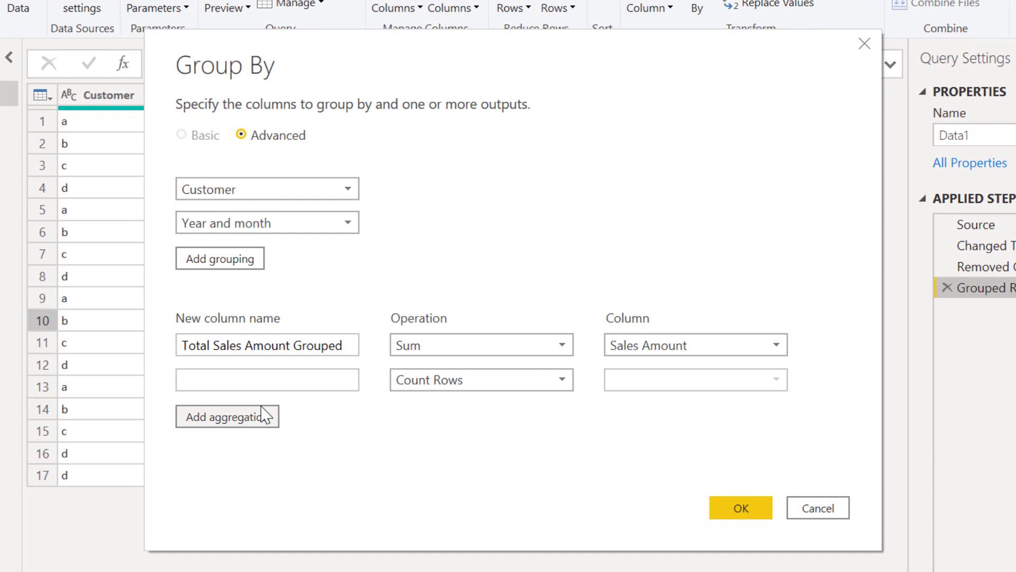
{"action": "left_click", "coordinate": [256, 376]}
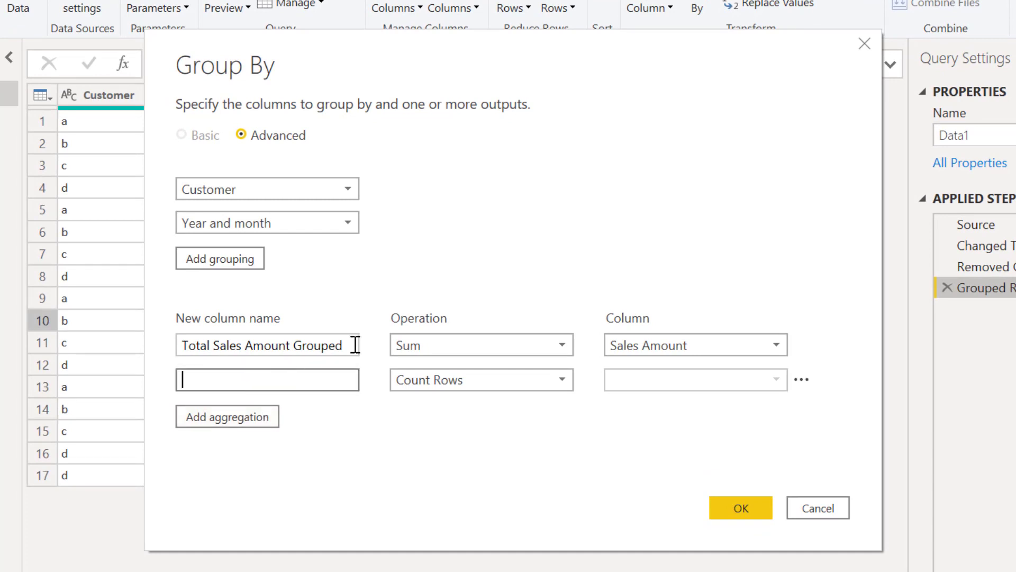
{"action": "type", "text": "AllData"}
{"action": "left_click", "coordinate": [556, 382]}
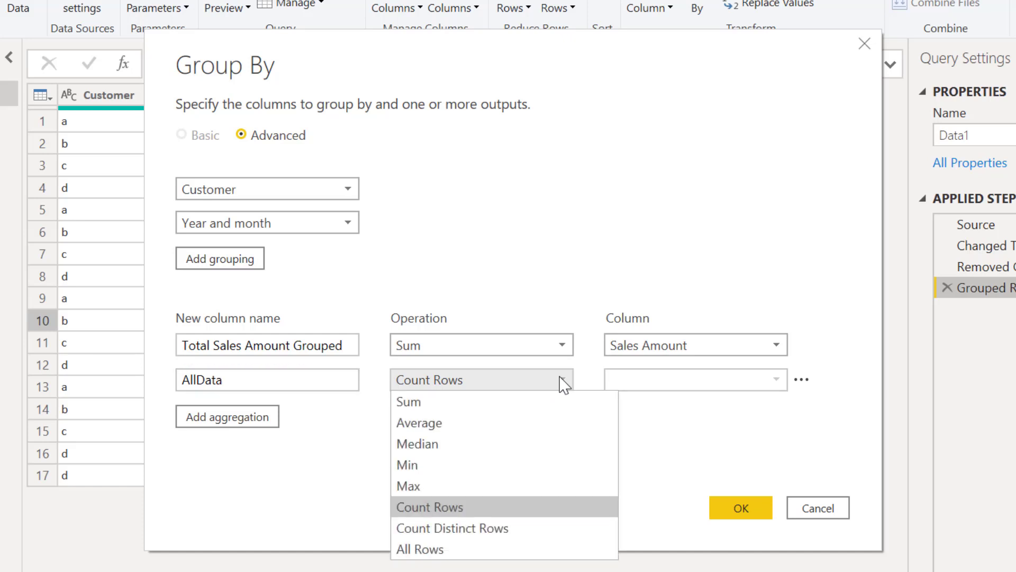
{"action": "left_click", "coordinate": [465, 545]}
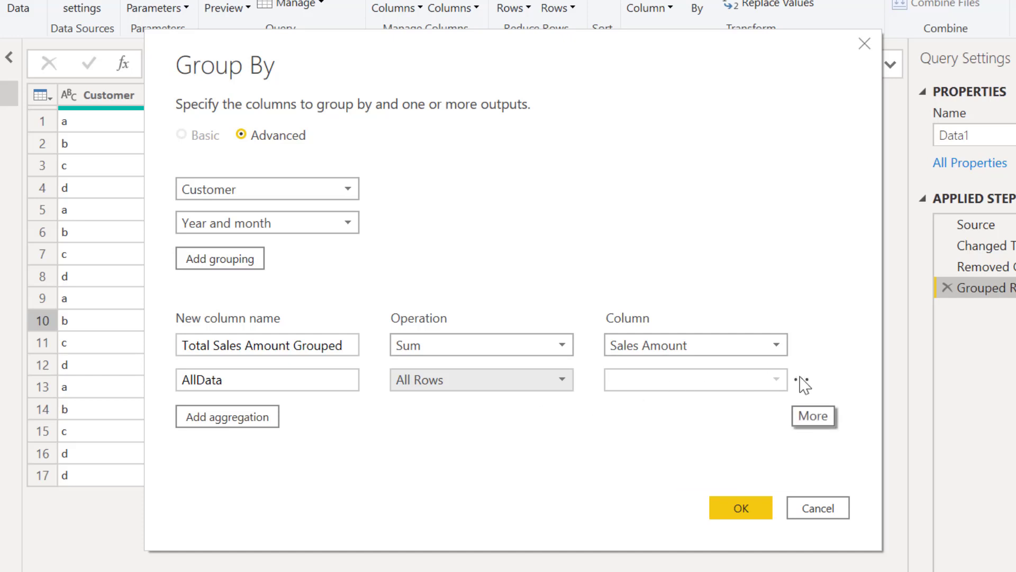
{"action": "left_click", "coordinate": [802, 382]}
{"action": "left_click", "coordinate": [832, 423]}
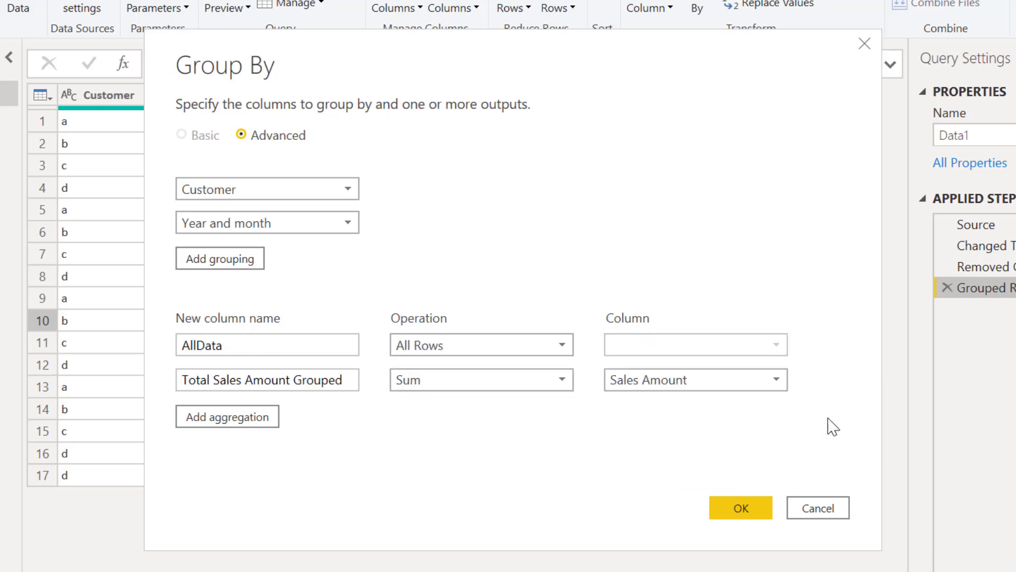
{"action": "left_click", "coordinate": [735, 508]}
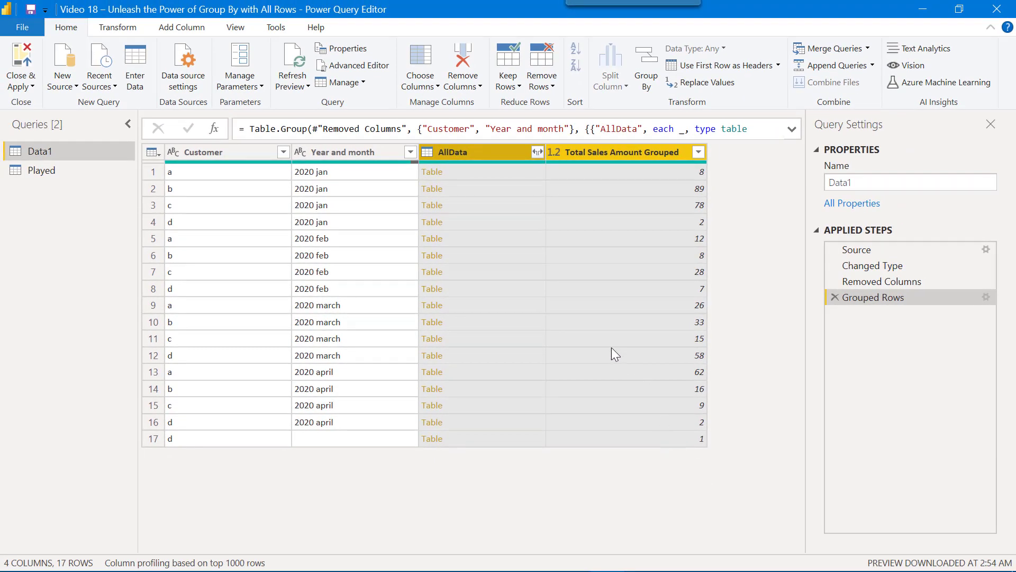
Remove the Customer and Year and month columns from Data1
{"action": "left_click", "coordinate": [232, 155]}
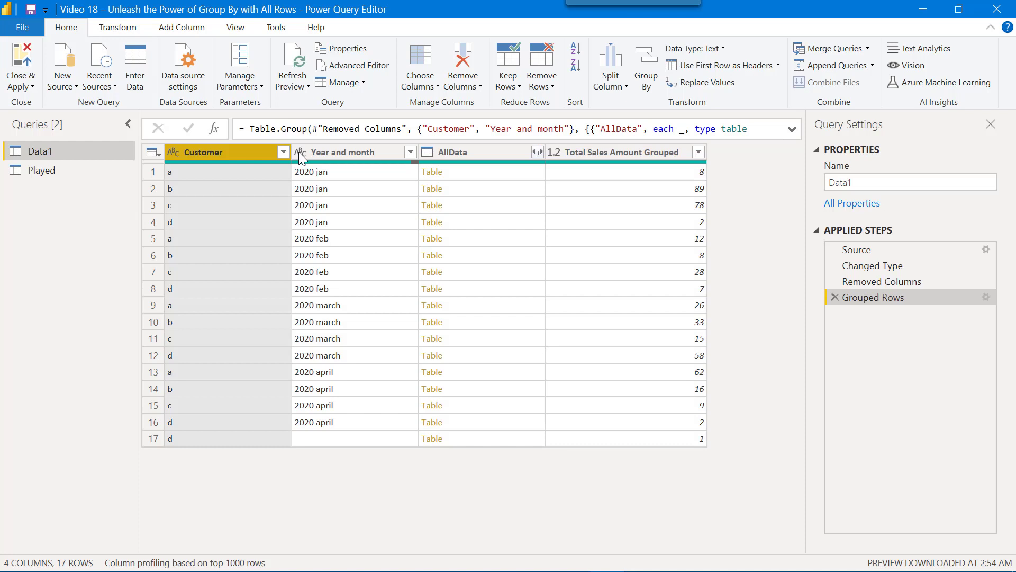
{"action": "left_click", "coordinate": [330, 153], "text": "ctrl"}
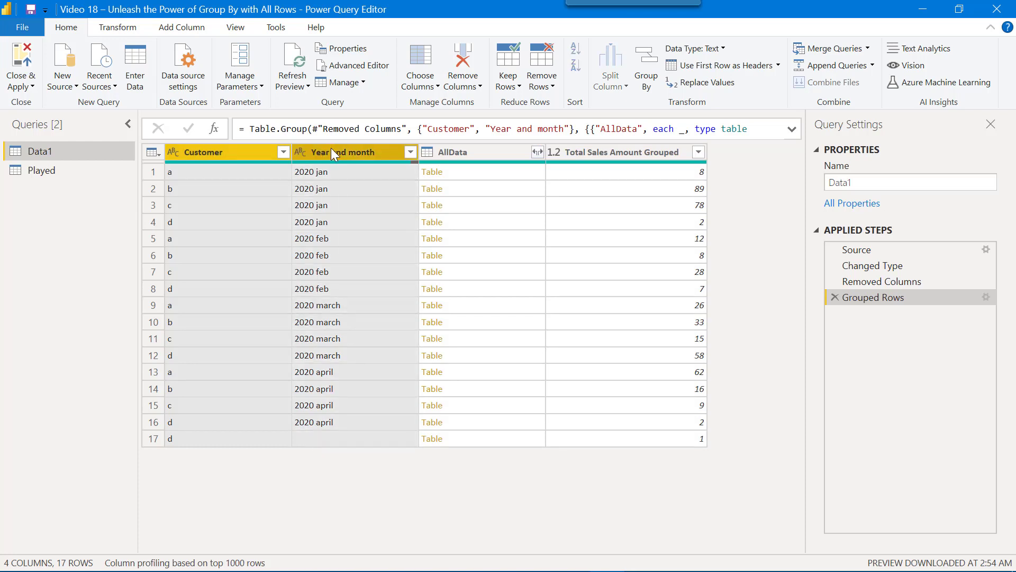
{"action": "right_click", "coordinate": [331, 148]}
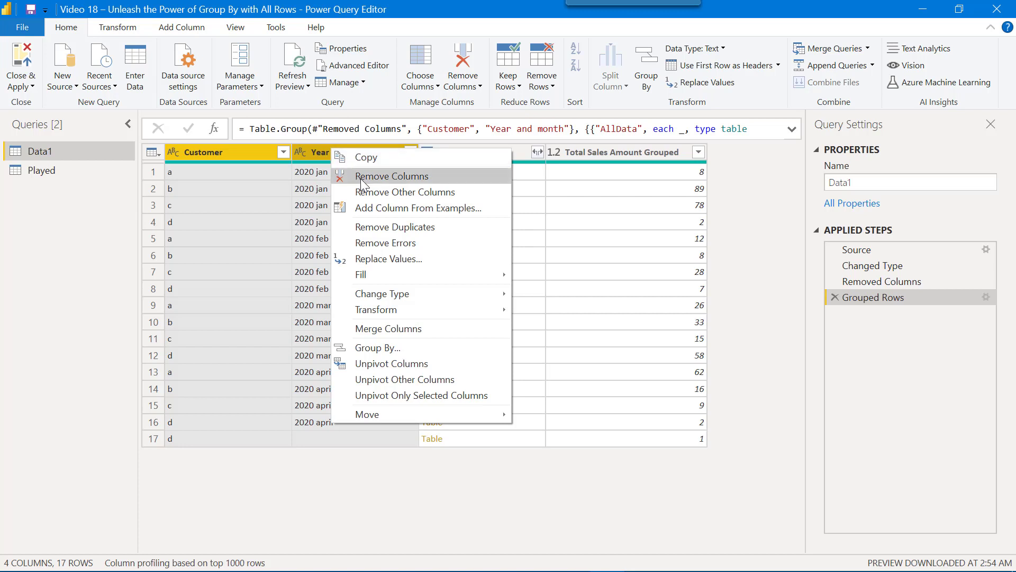
{"action": "key", "text": "Escape"}
{"action": "key", "text": "Delete"}
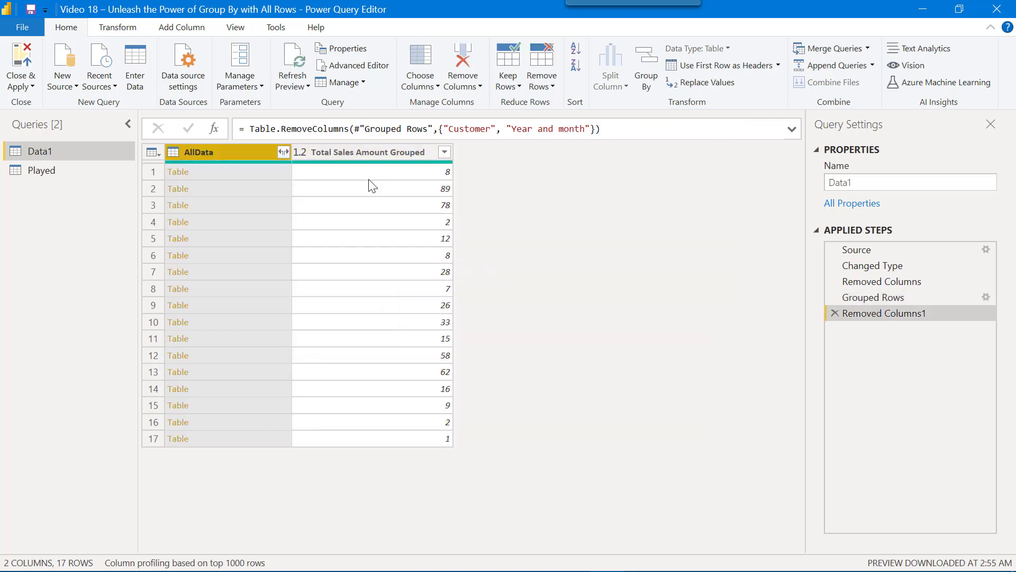
Expand the AllData column without the original column-name prefix
{"action": "left_click", "coordinate": [284, 152]}
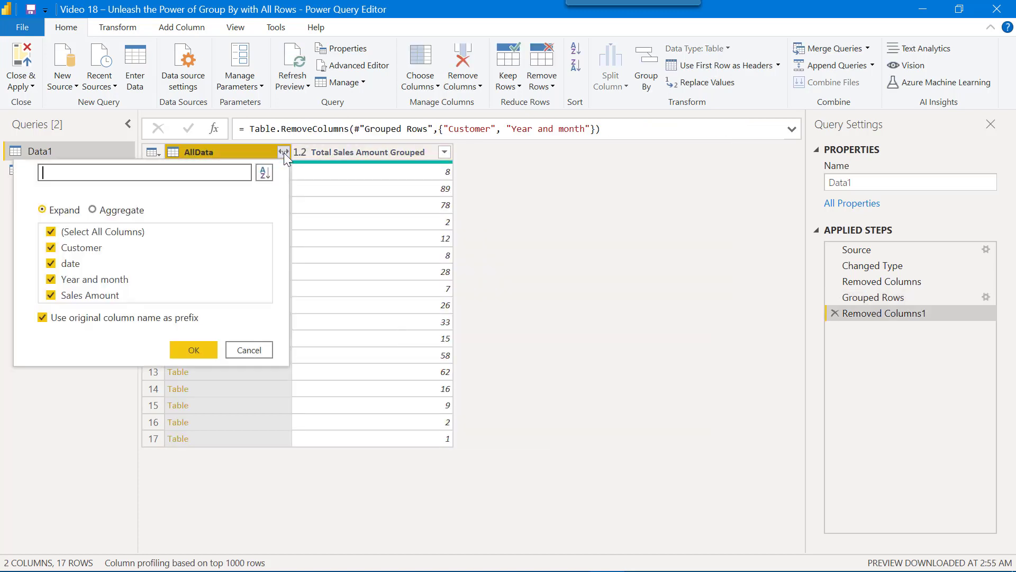
{"action": "left_click", "coordinate": [164, 320]}
{"action": "left_click", "coordinate": [201, 347]}
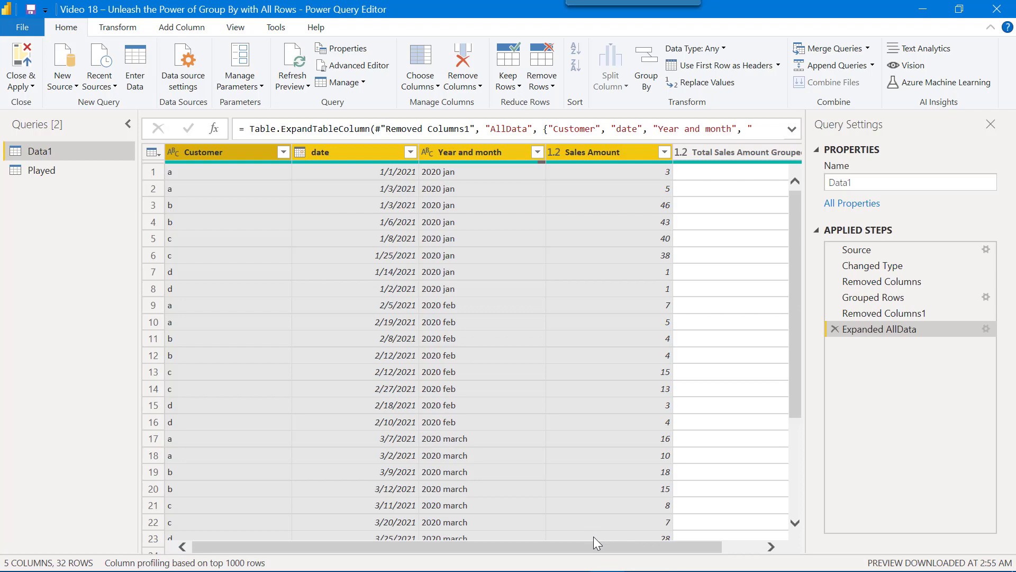
{"action": "left_click_drag", "start_coordinate": [597, 545], "coordinate": [667, 535]}
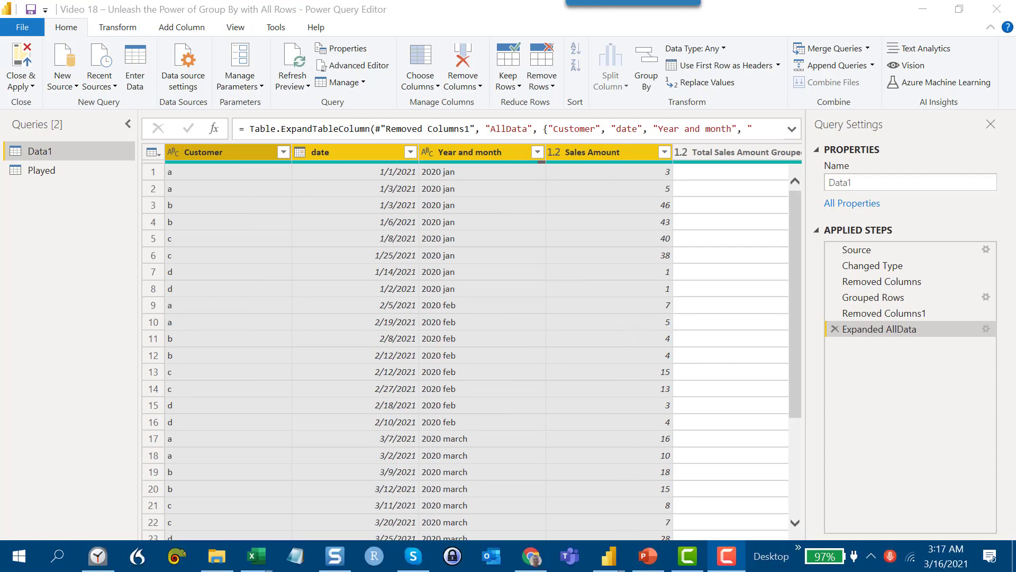
Bring the Chrome window with the Count Final Wins forum post to the front
{"action": "mouse_move", "coordinate": [617, 567]}
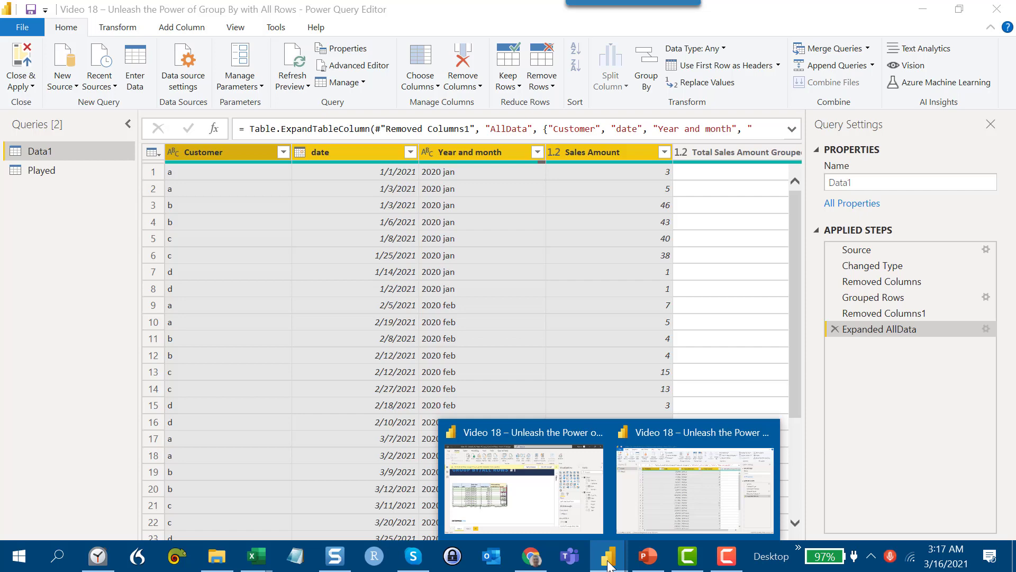
{"action": "left_click", "coordinate": [532, 553]}
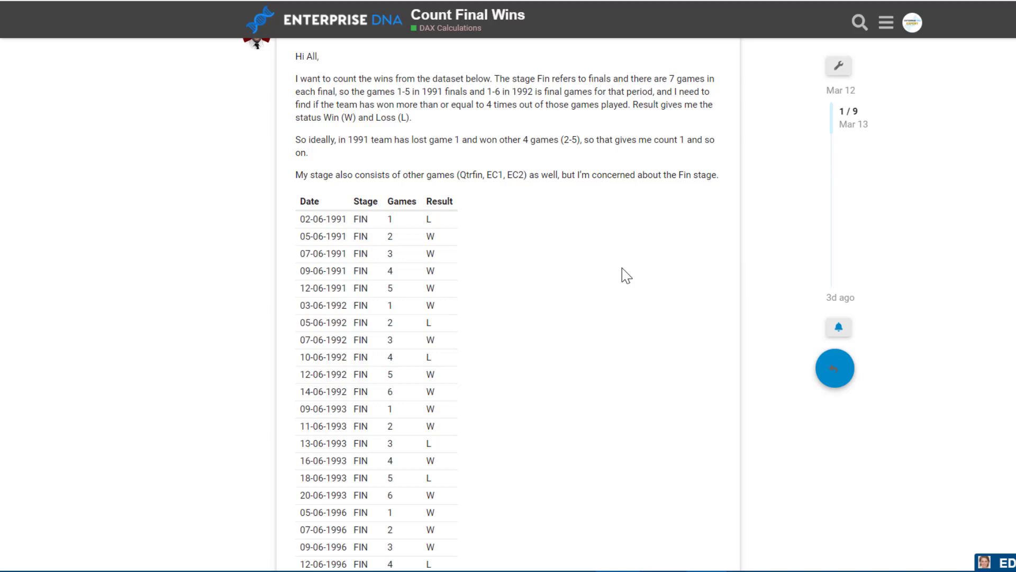
Scroll through the forum post's Date, Stage, Games and Result table
{"action": "scroll", "coordinate": [479, 222], "scroll_direction": "down", "scroll_amount": 2}
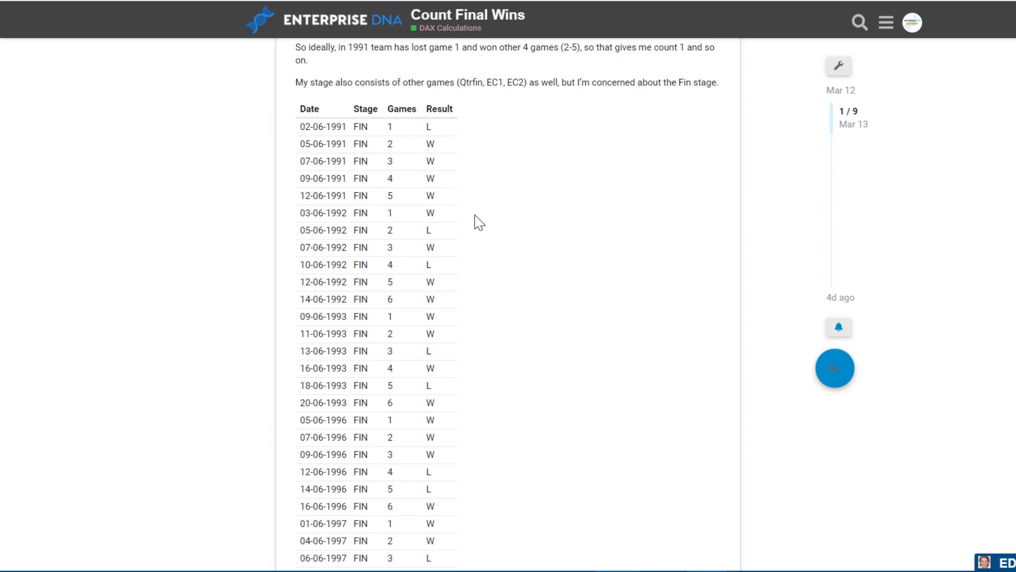
{"action": "scroll", "coordinate": [478, 223], "scroll_direction": "down", "scroll_amount": 5}
{"action": "scroll", "coordinate": [478, 223], "scroll_direction": "up", "scroll_amount": 6}
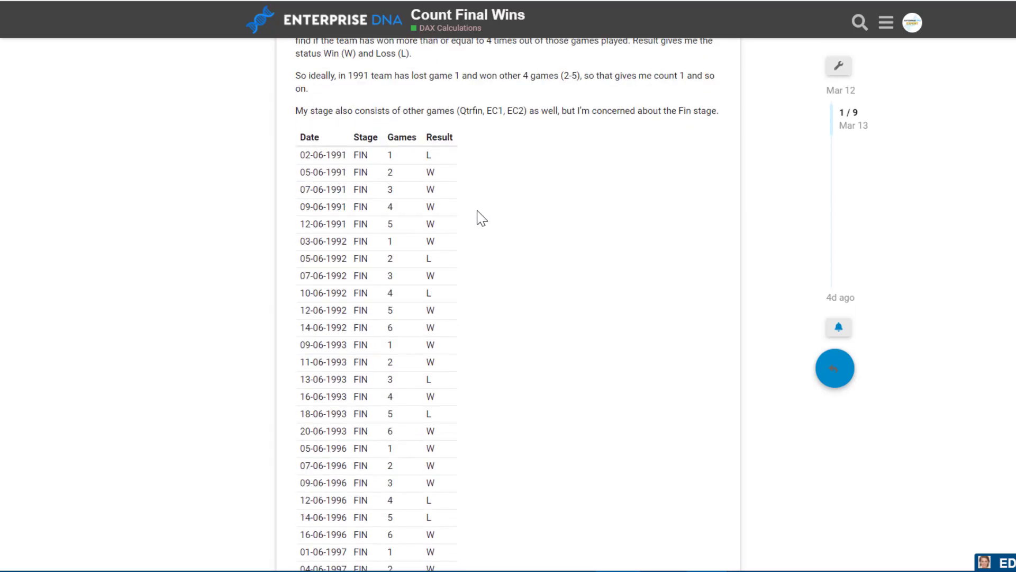
{"action": "scroll", "coordinate": [481, 219], "scroll_direction": "up", "scroll_amount": 1}
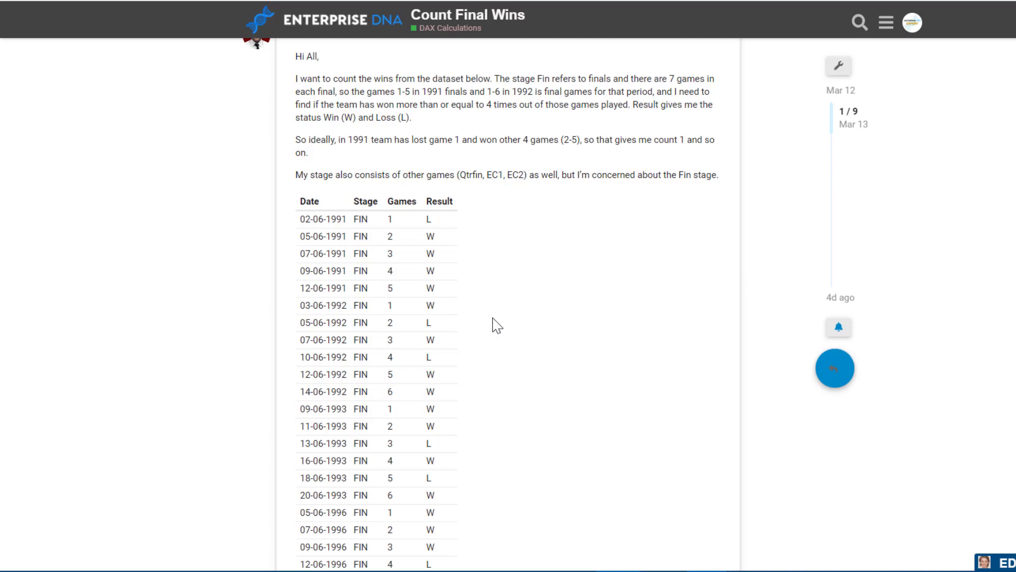
{"action": "scroll", "coordinate": [485, 279], "scroll_direction": "down", "scroll_amount": 4}
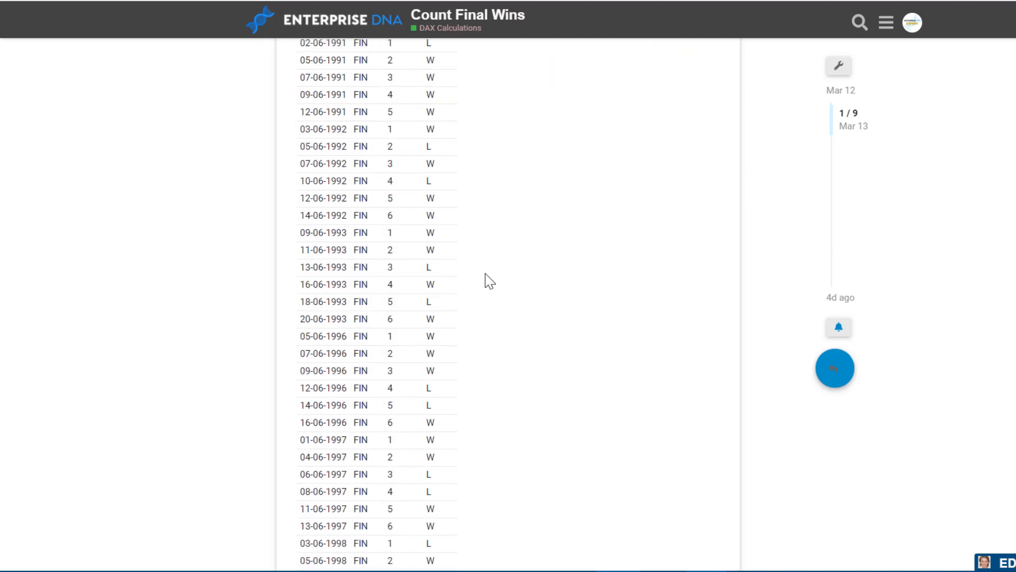
{"action": "scroll", "coordinate": [484, 279], "scroll_direction": "up", "scroll_amount": 4}
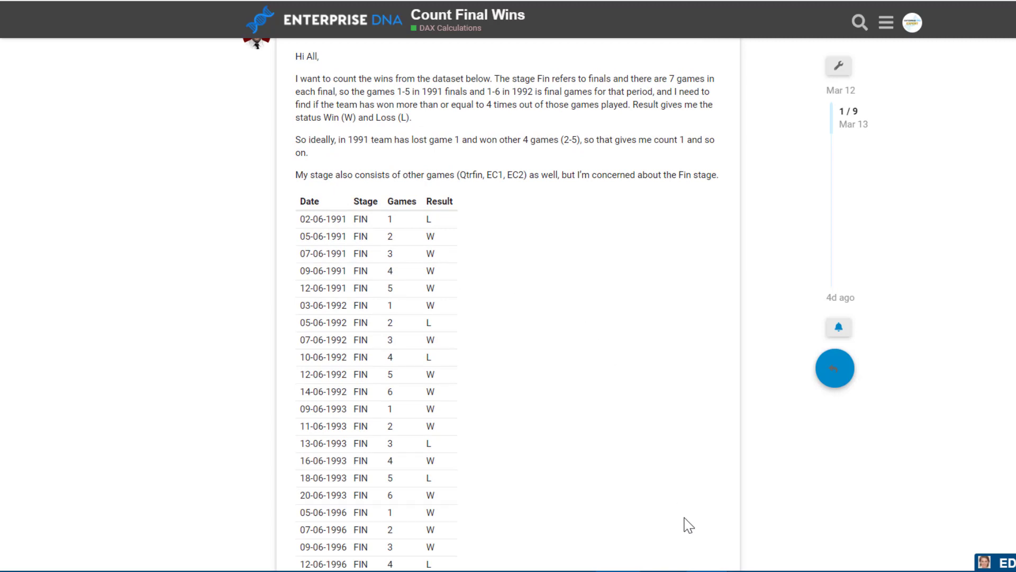
Return to Power Query, select the Played query, and load it into the report
{"action": "mouse_move", "coordinate": [712, 569]}
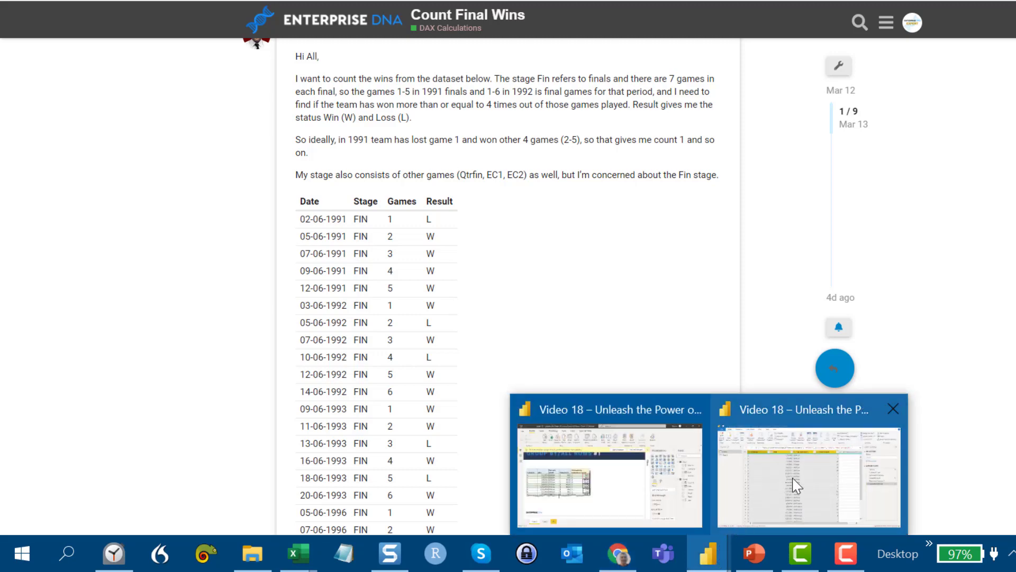
{"action": "left_click", "coordinate": [758, 481]}
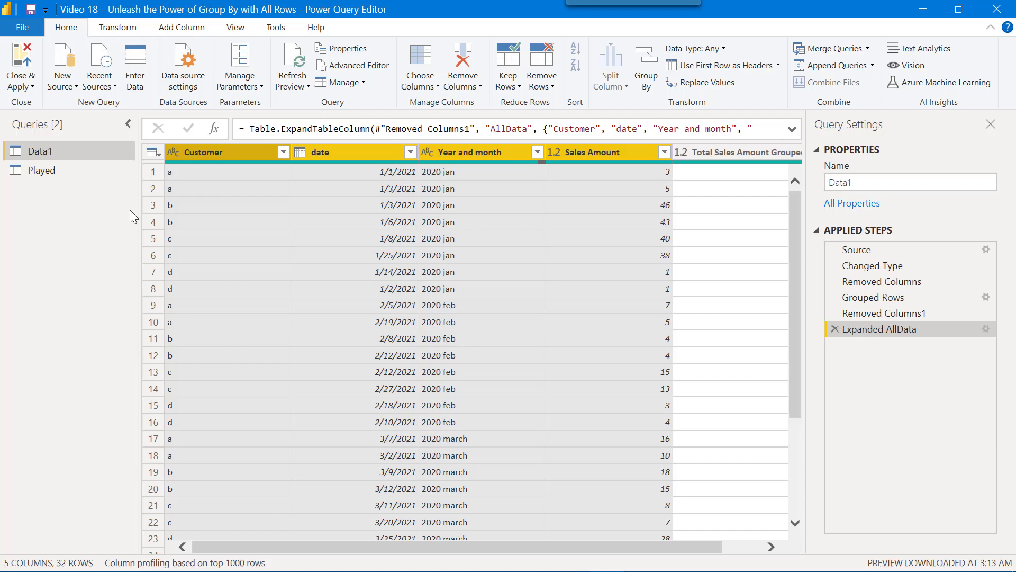
{"action": "left_click", "coordinate": [65, 169]}
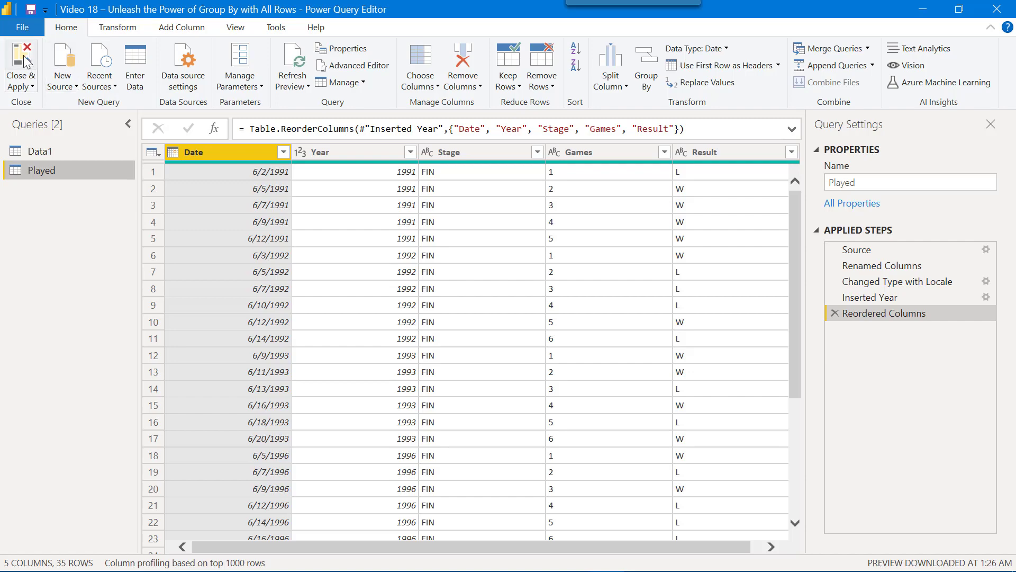
{"action": "key", "text": "alt+Tab"}
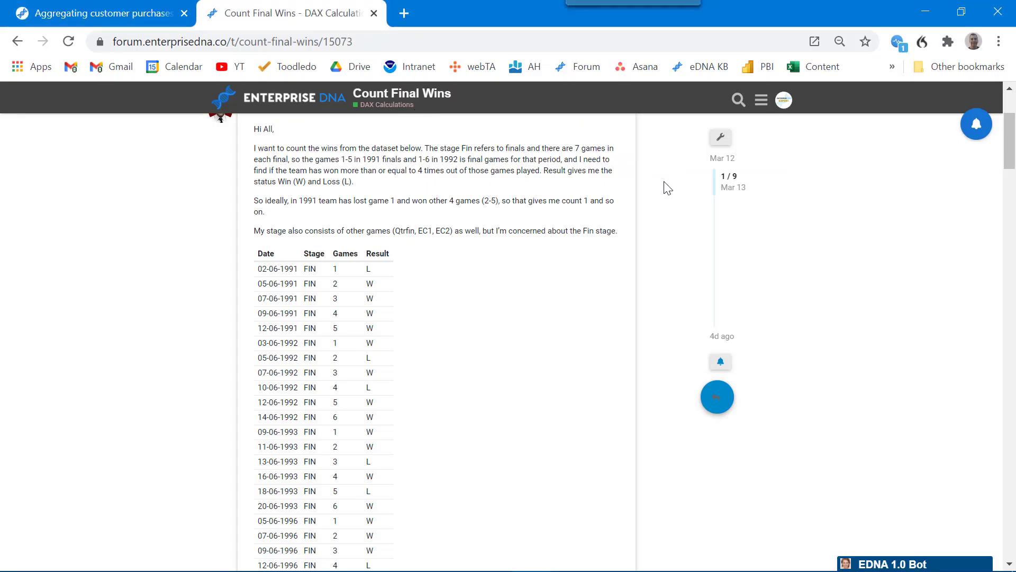
{"action": "key", "text": "alt+Tab"}
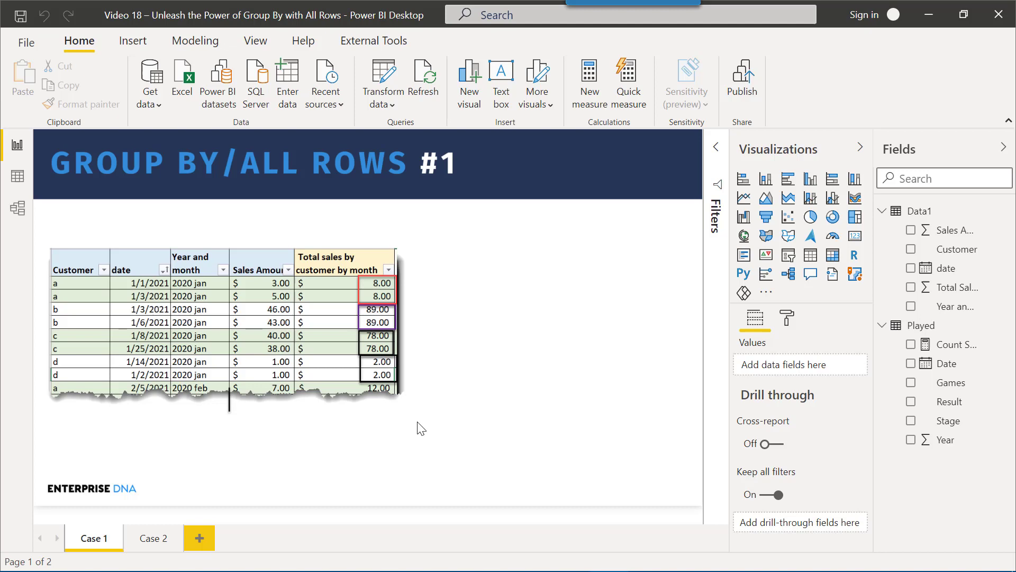
On the Case 2 page, review the Count Series Wins measure's DAX formula
{"action": "left_click", "coordinate": [152, 539]}
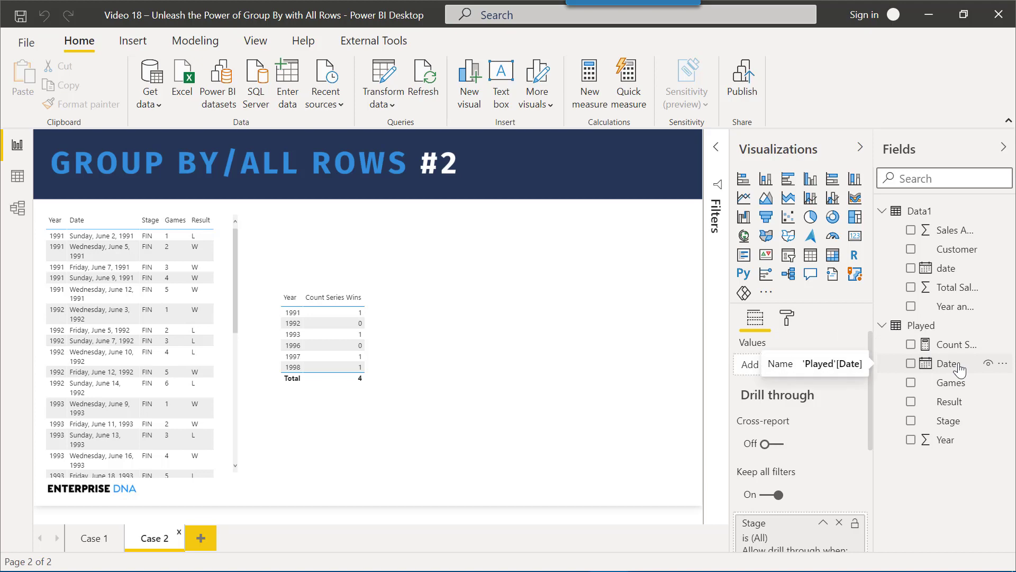
{"action": "left_click", "coordinate": [954, 348]}
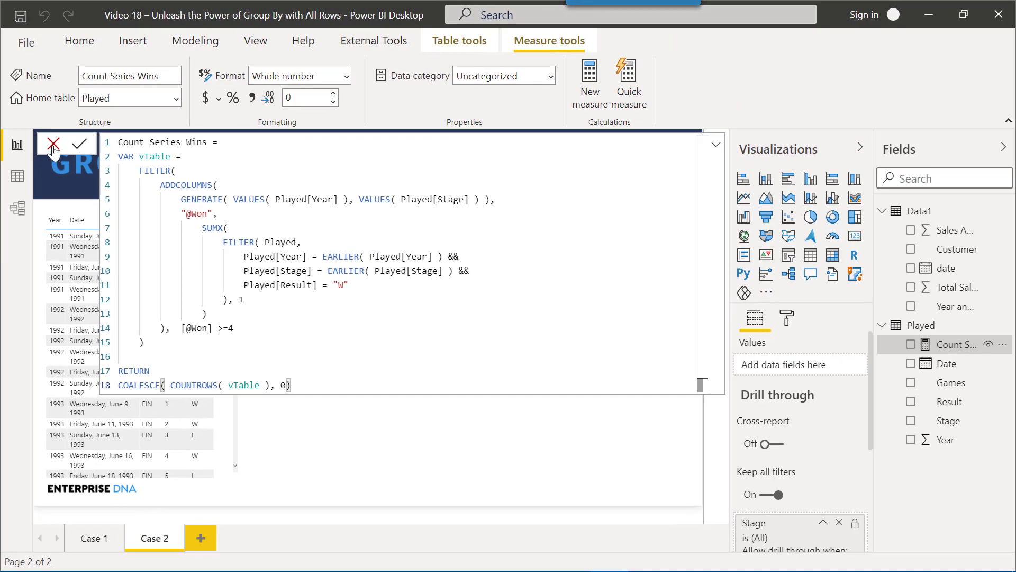
{"action": "left_click", "coordinate": [52, 147]}
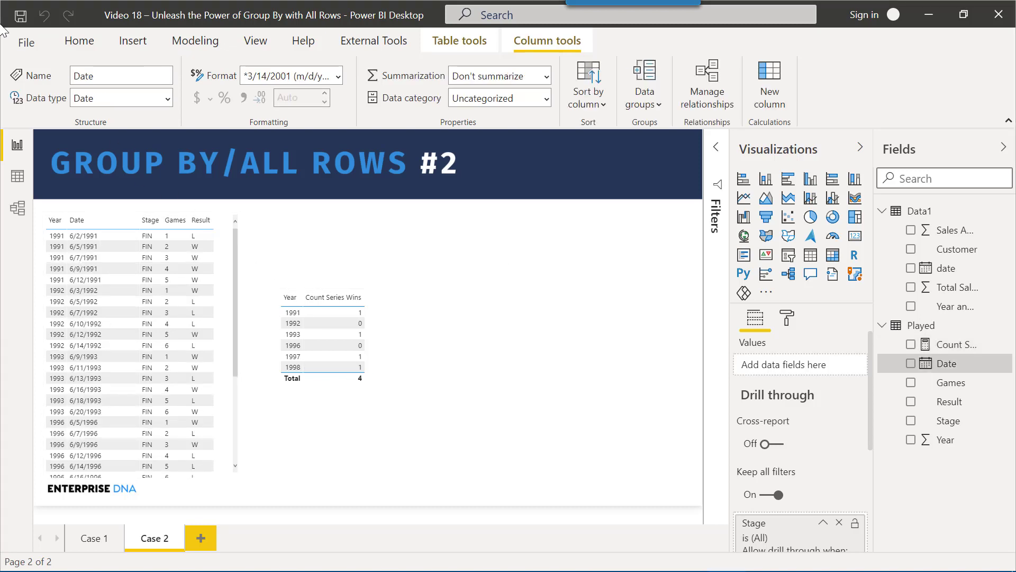
Open the Played query in Power Query Editor via Transform data, showing Add Column commands
{"action": "left_click", "coordinate": [79, 40]}
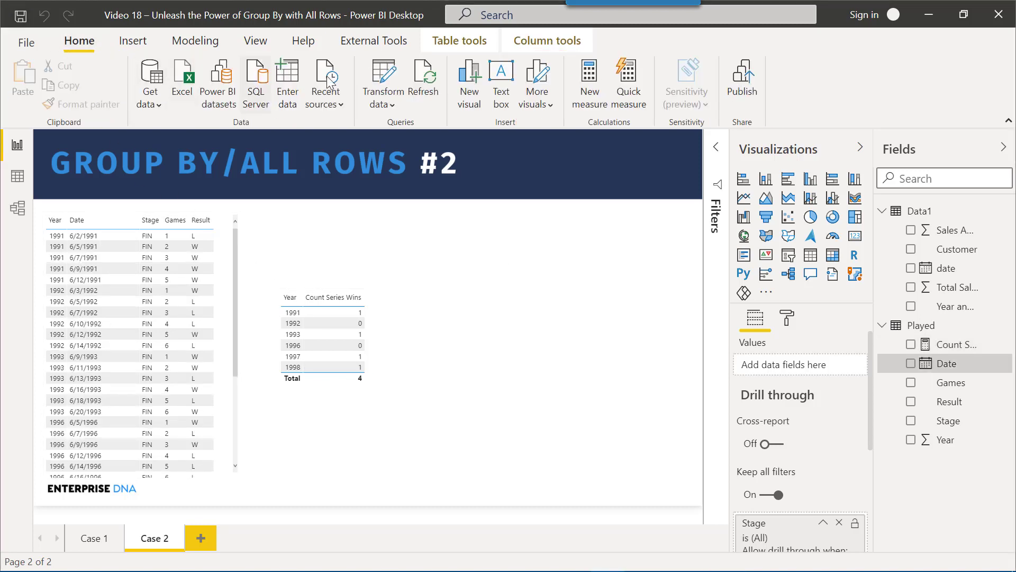
{"action": "left_click", "coordinate": [374, 78]}
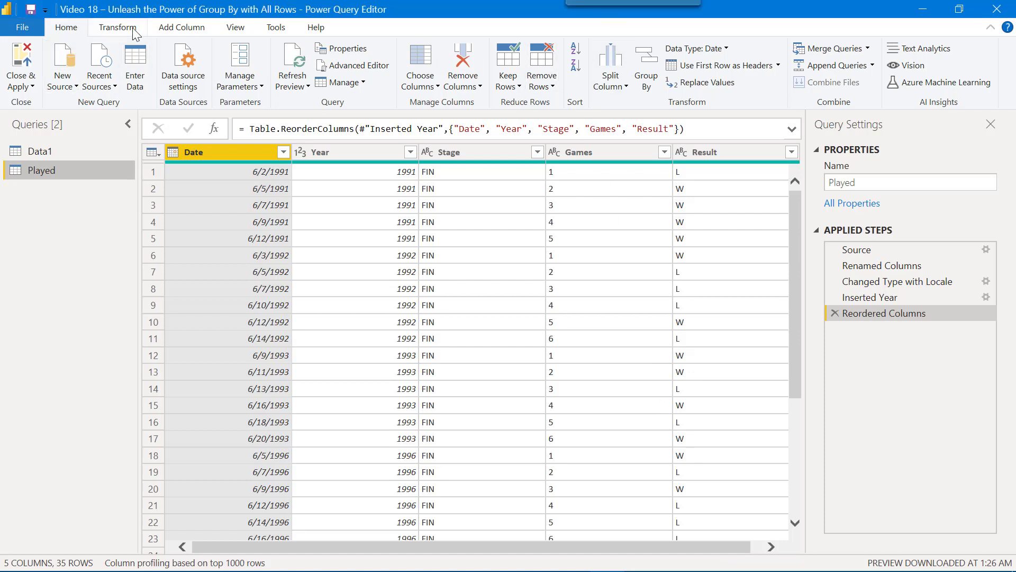
{"action": "left_click", "coordinate": [193, 31]}
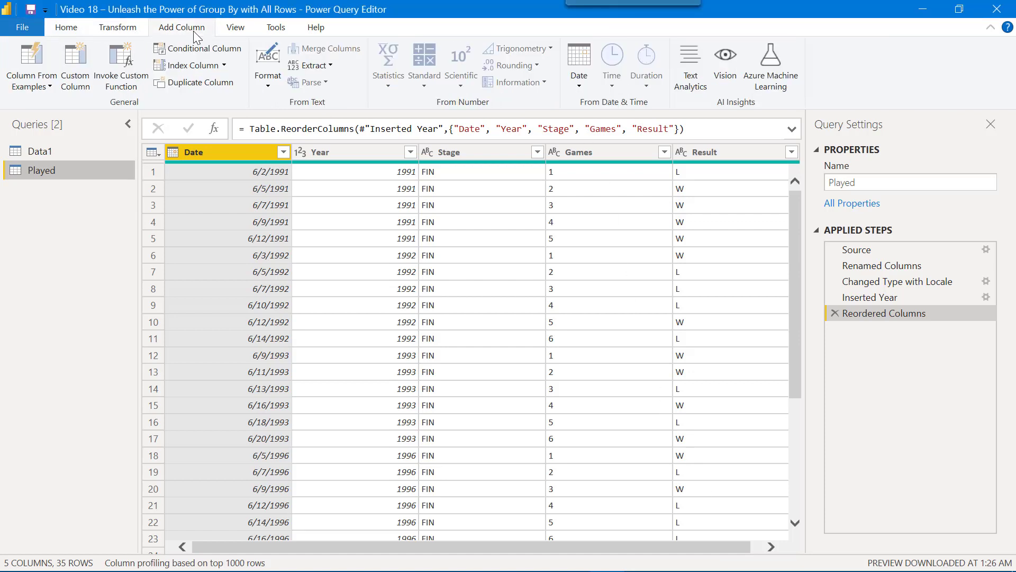
Start a Column From Examples named 'Count' on the Played query
{"action": "left_click", "coordinate": [29, 53]}
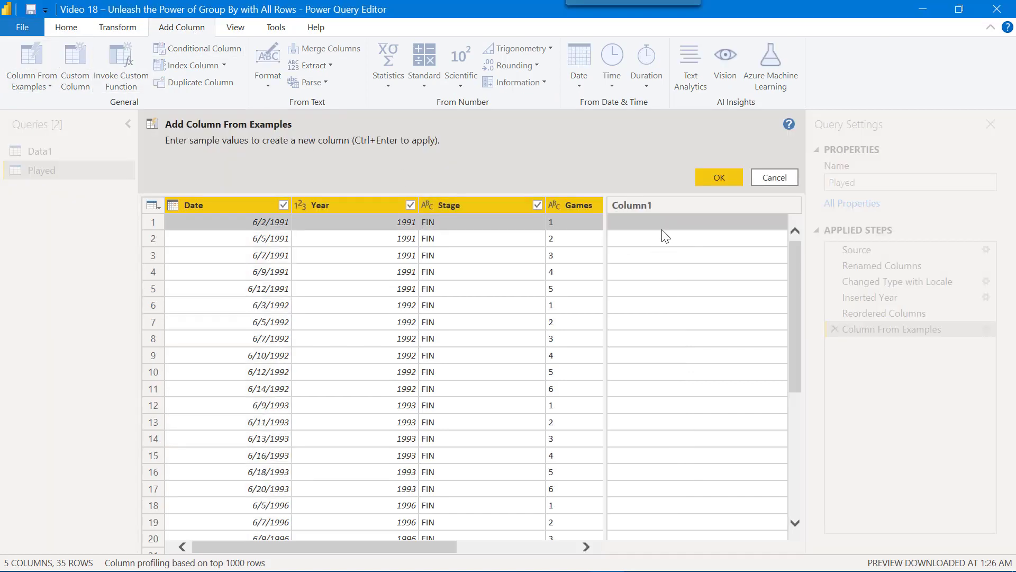
{"action": "left_click", "coordinate": [669, 201]}
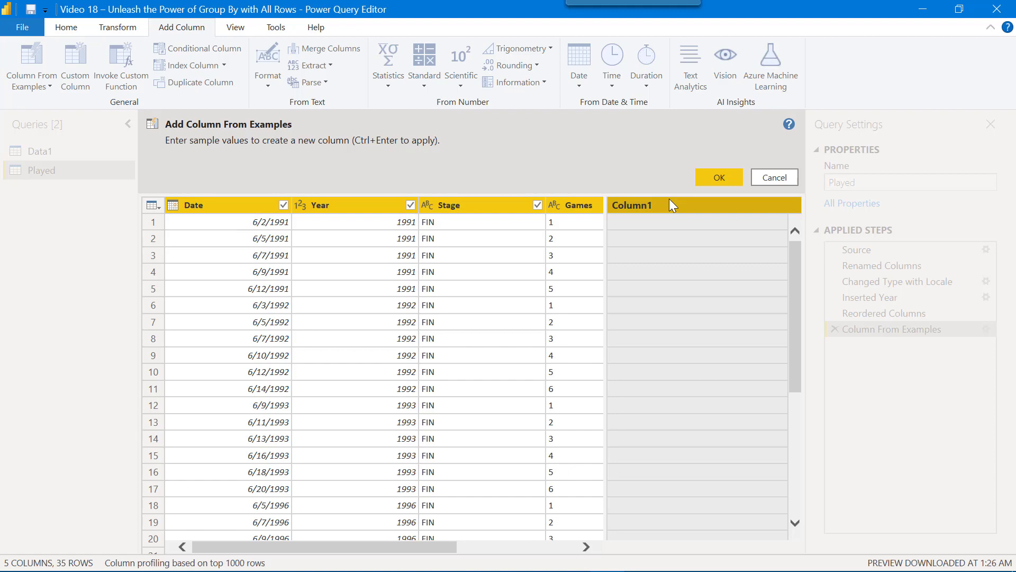
{"action": "left_click", "coordinate": [669, 201]}
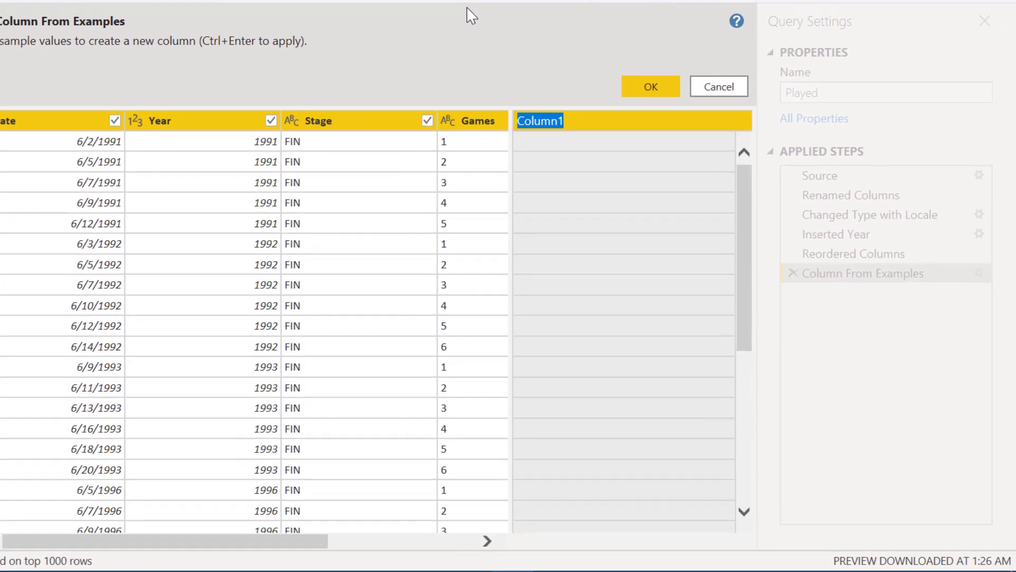
{"action": "type", "text": "C"}
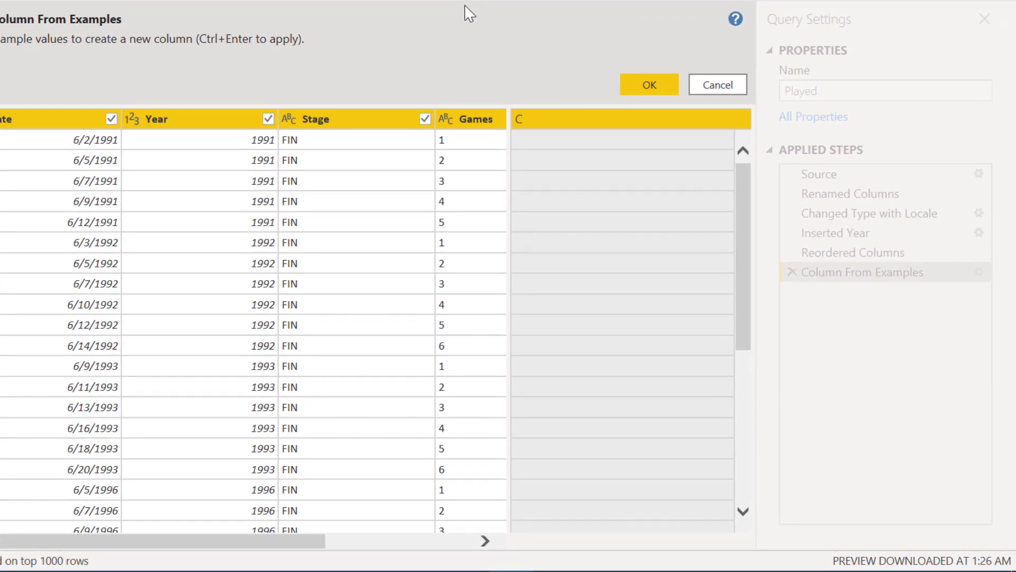
{"action": "type", "text": "ount"}
{"action": "key", "text": "Return"}
{"action": "left_click", "coordinate": [485, 541]}
{"action": "left_click", "coordinate": [485, 540]}
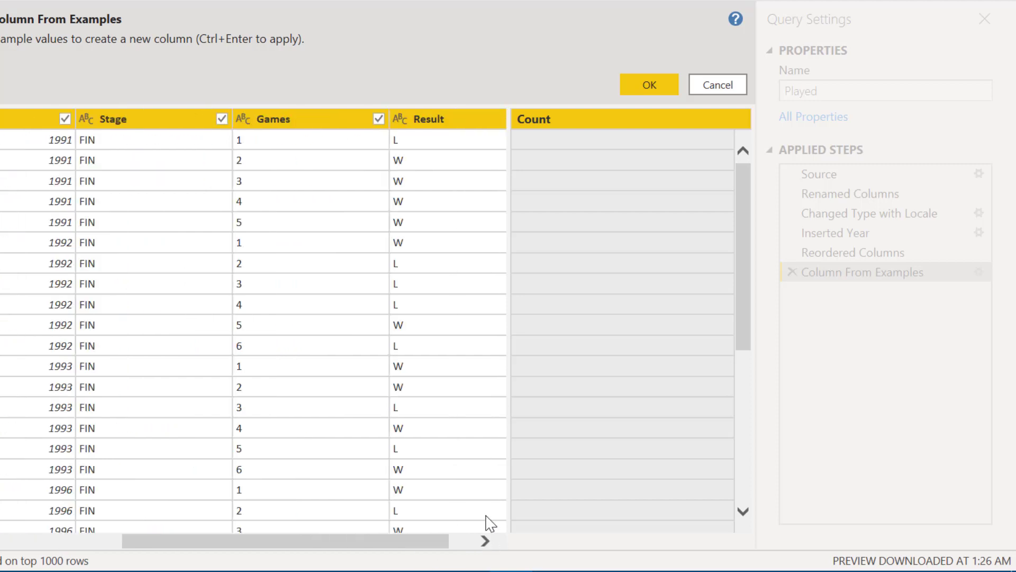
Enter Count examples 0 and 1 for the first two game rows
{"action": "left_click", "coordinate": [543, 144]}
{"action": "type", "text": "0"}
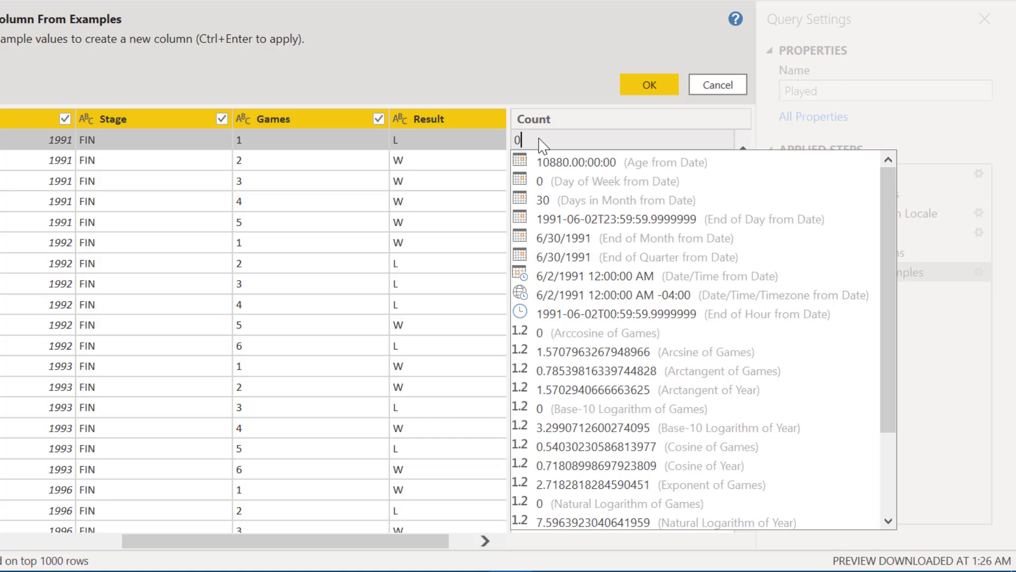
{"action": "key", "text": "Return"}
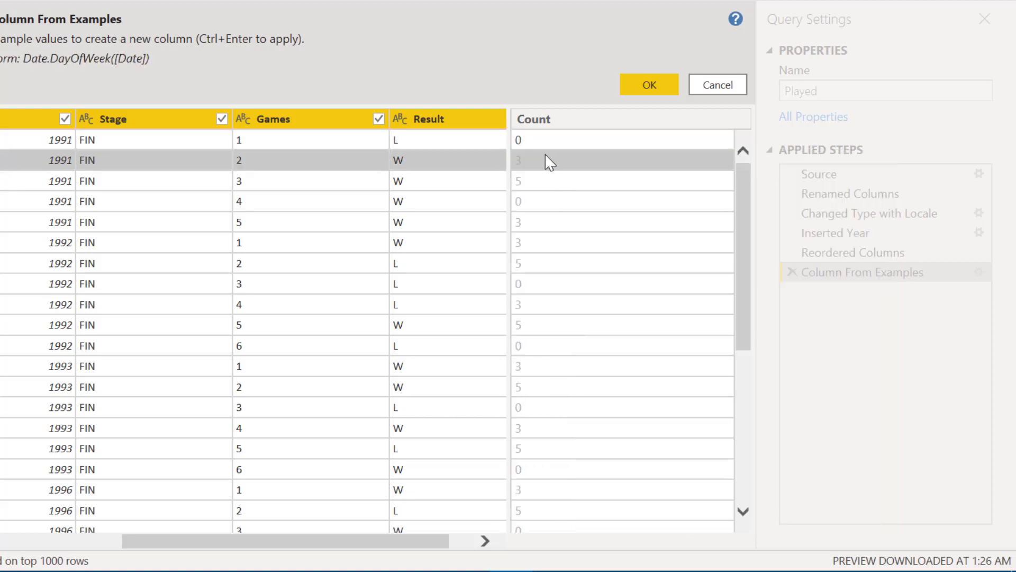
{"action": "left_click", "coordinate": [545, 157]}
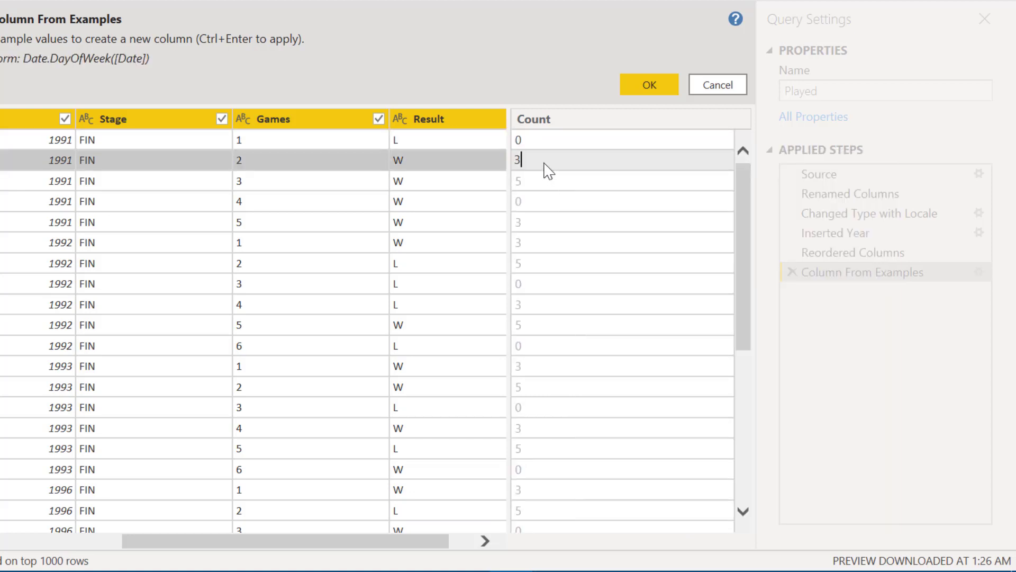
{"action": "double_click", "coordinate": [545, 163]}
{"action": "type", "text": "1"}
{"action": "key", "text": "Return"}
Enter 1 for 1991 games 5 and 4, then accept the generated Count column
{"action": "double_click", "coordinate": [554, 221]}
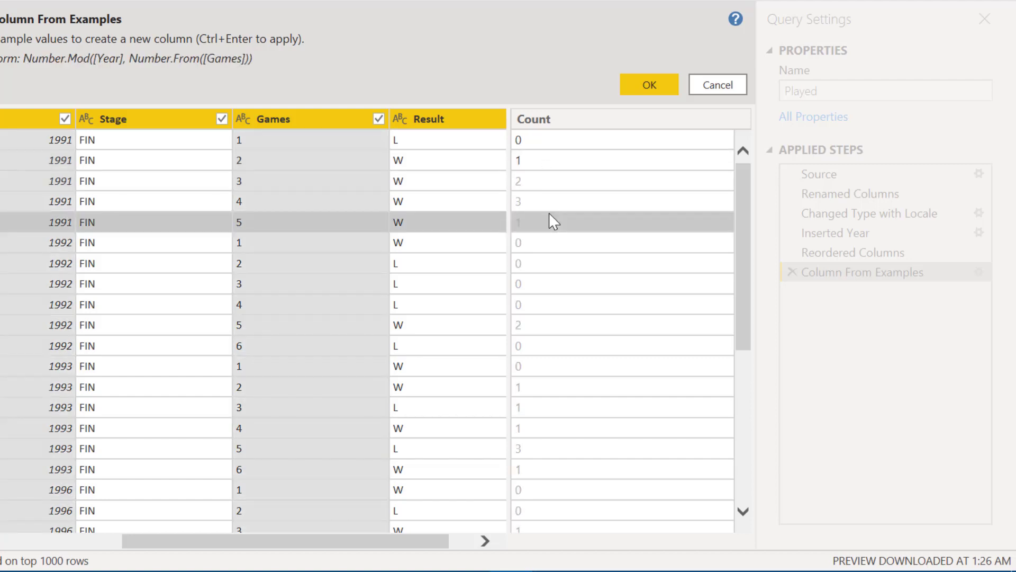
{"action": "left_click", "coordinate": [553, 221]}
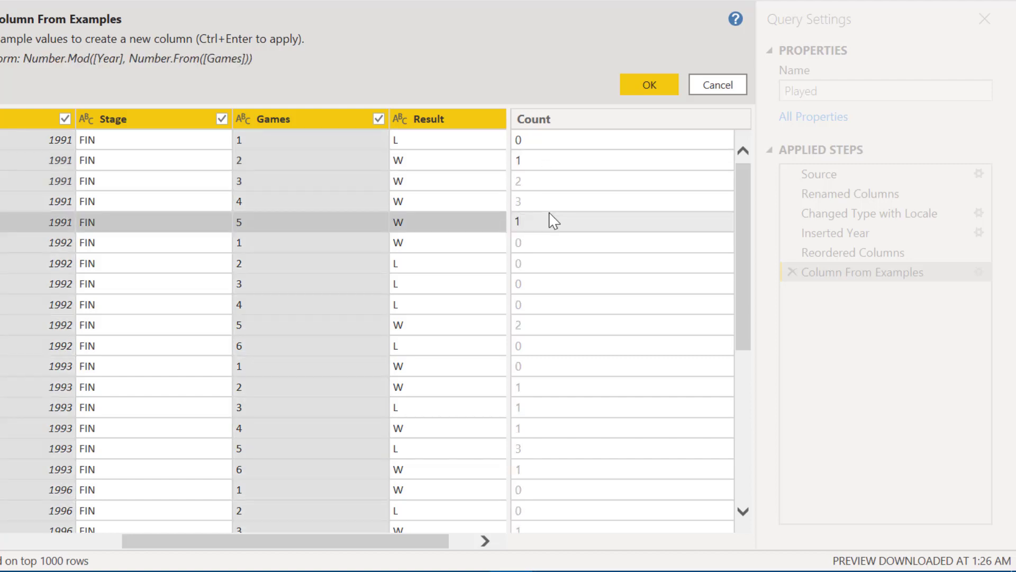
{"action": "key", "text": "Return"}
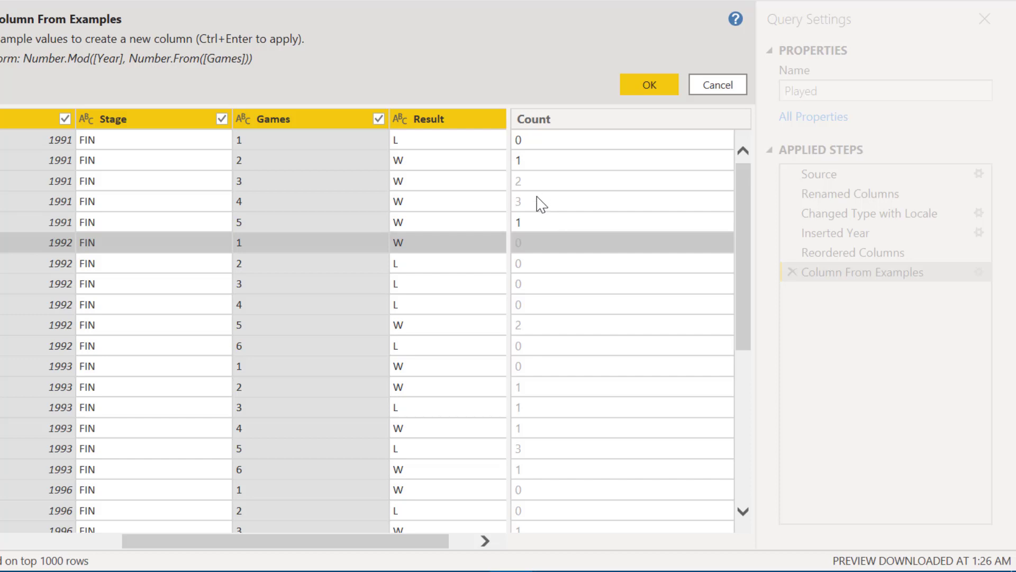
{"action": "double_click", "coordinate": [538, 200]}
{"action": "type", "text": "1"}
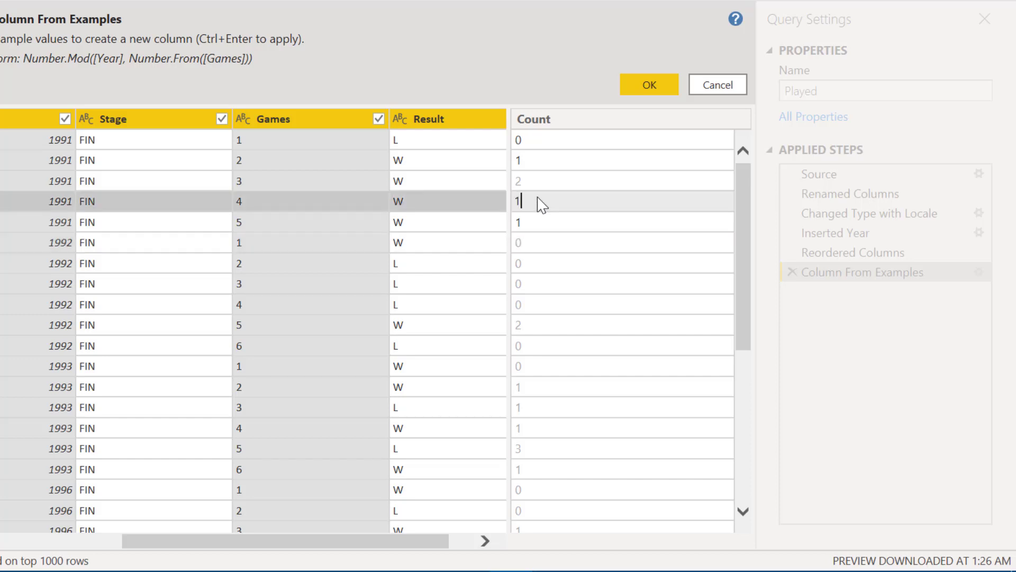
{"action": "key", "text": "Return"}
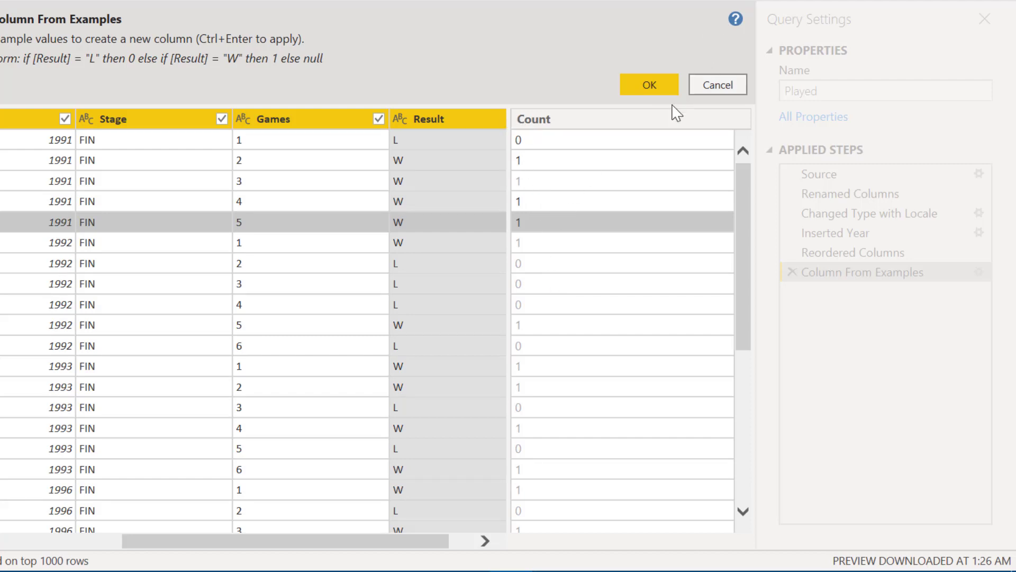
{"action": "left_click", "coordinate": [652, 84]}
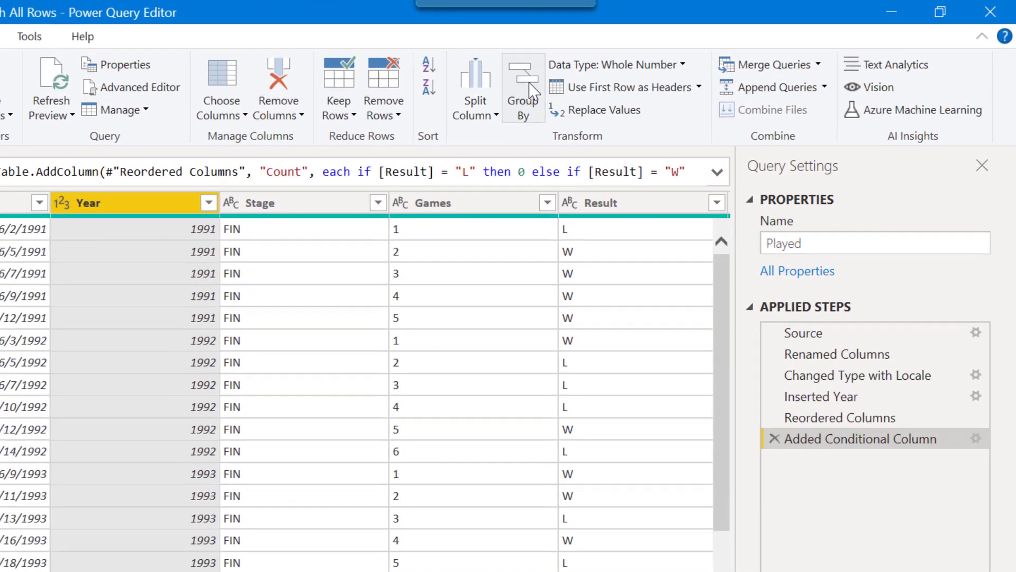
Set up an Advanced Group By with an 'AllData' All Rows output
{"action": "left_click", "coordinate": [532, 90]}
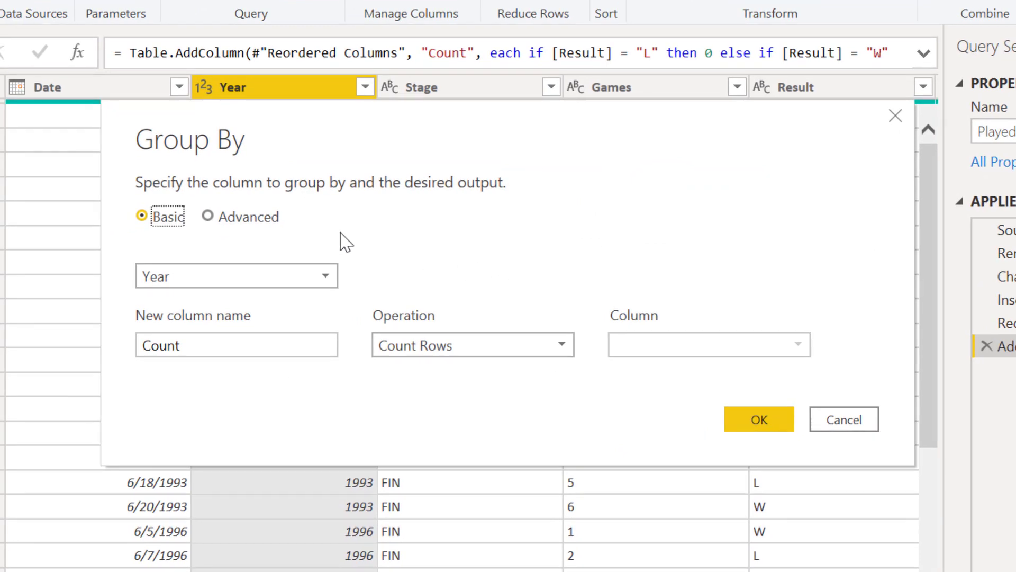
{"action": "left_click", "coordinate": [82, 306]}
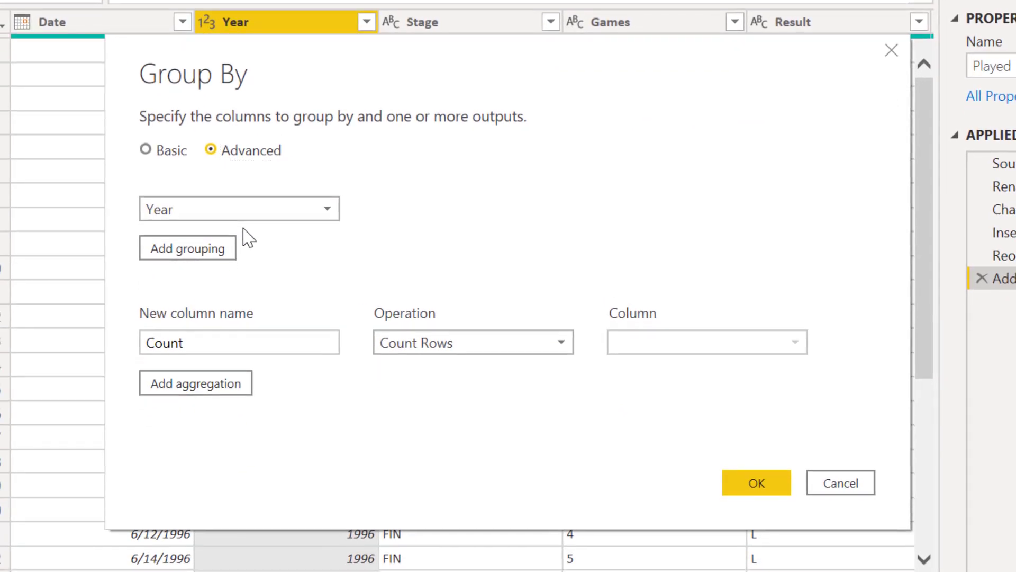
{"action": "left_click", "coordinate": [260, 350]}
{"action": "key", "text": "ctrl+a"}
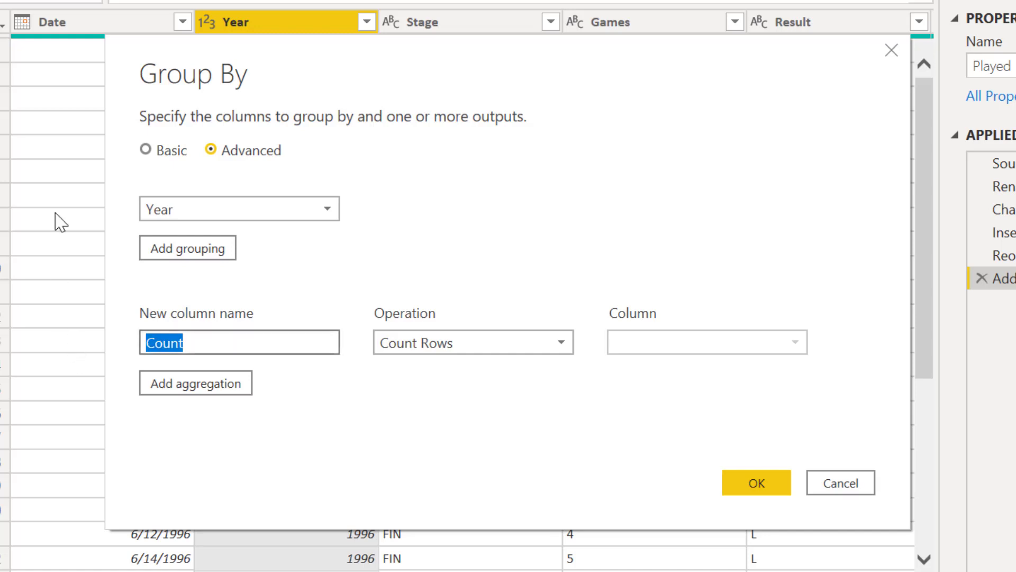
{"action": "type", "text": "A"}
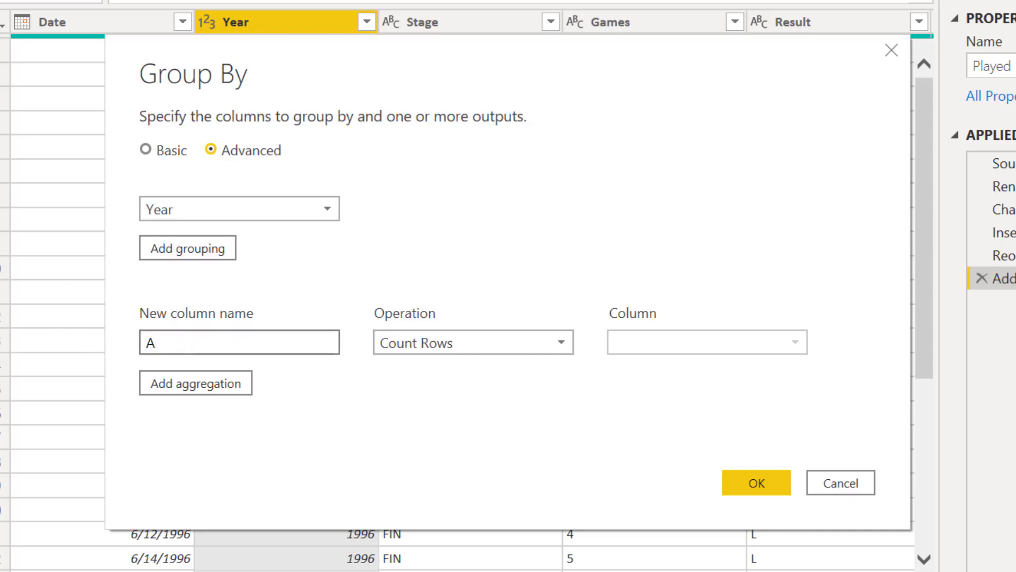
{"action": "type", "text": "llData"}
{"action": "left_click", "coordinate": [492, 344]}
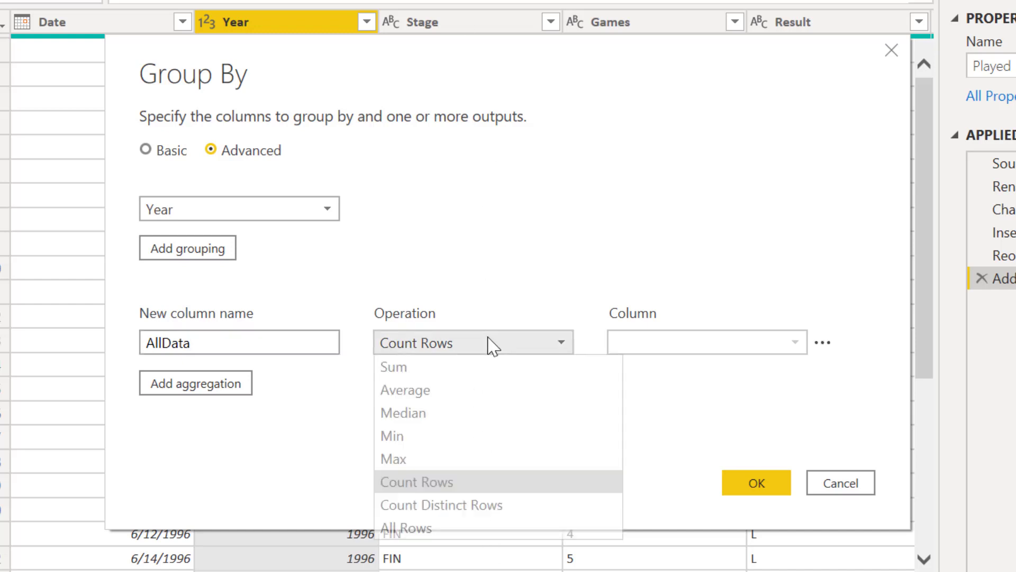
{"action": "left_click", "coordinate": [438, 531]}
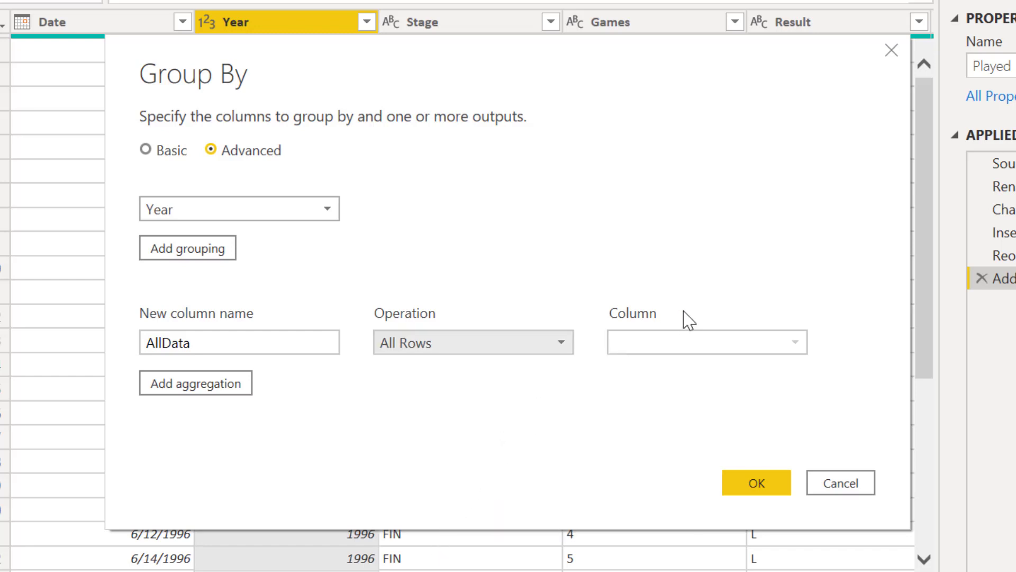
Add a 'Deciding Game' aggregation taking the Max of Games
{"action": "left_click", "coordinate": [234, 384]}
{"action": "left_click", "coordinate": [235, 384]}
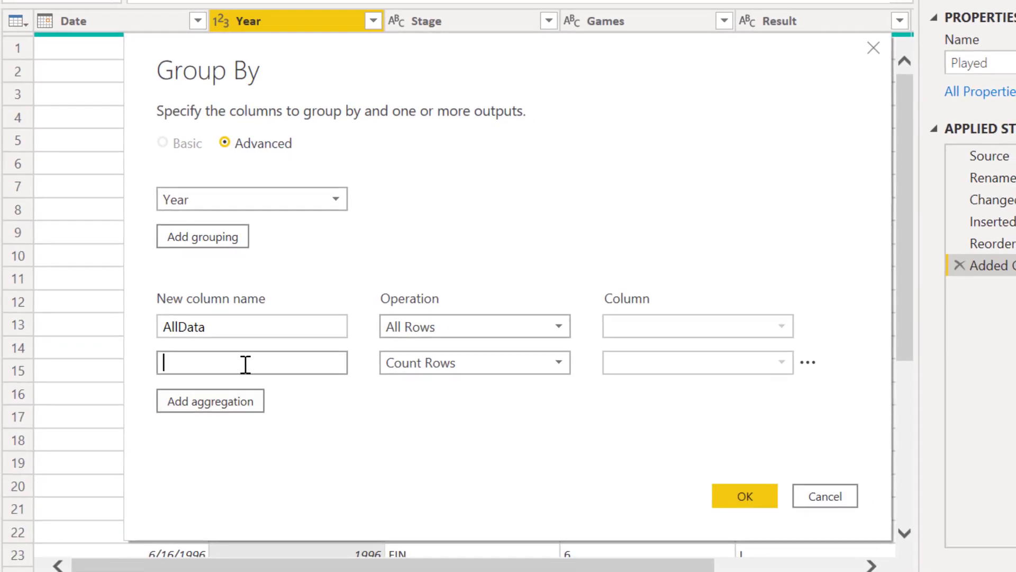
{"action": "type", "text": "De"}
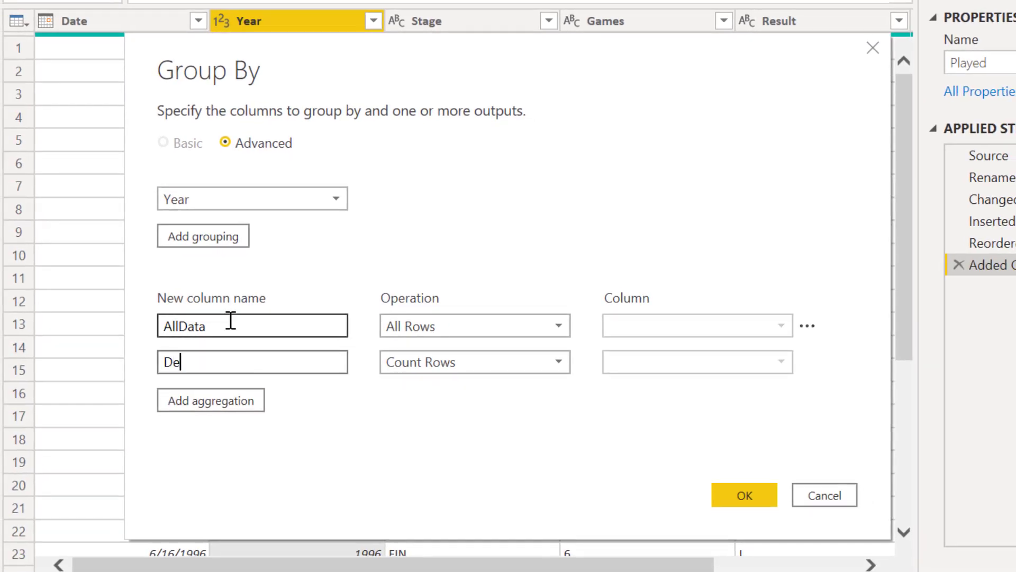
{"action": "type", "text": "ciding Game"}
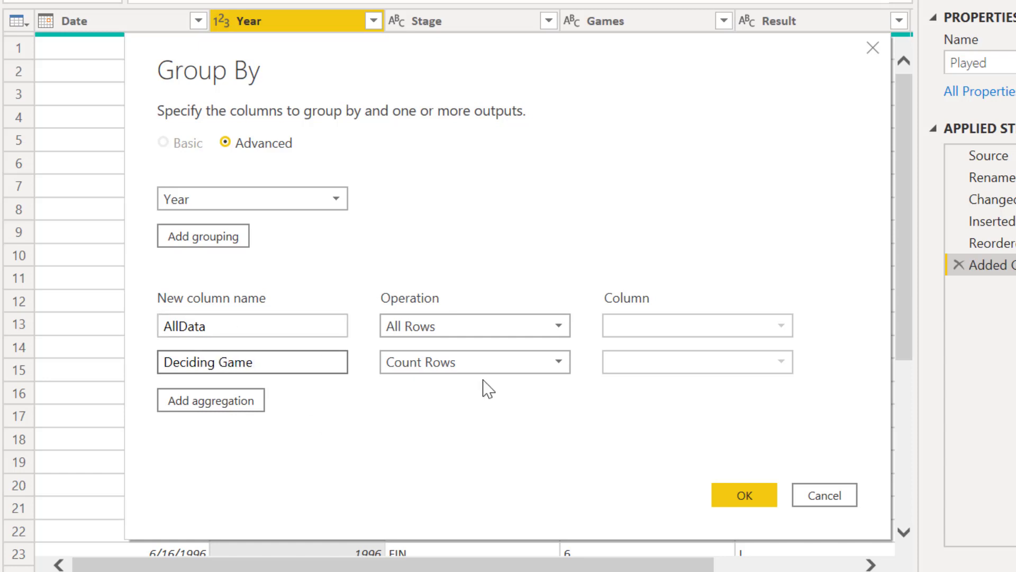
{"action": "left_click", "coordinate": [494, 364]}
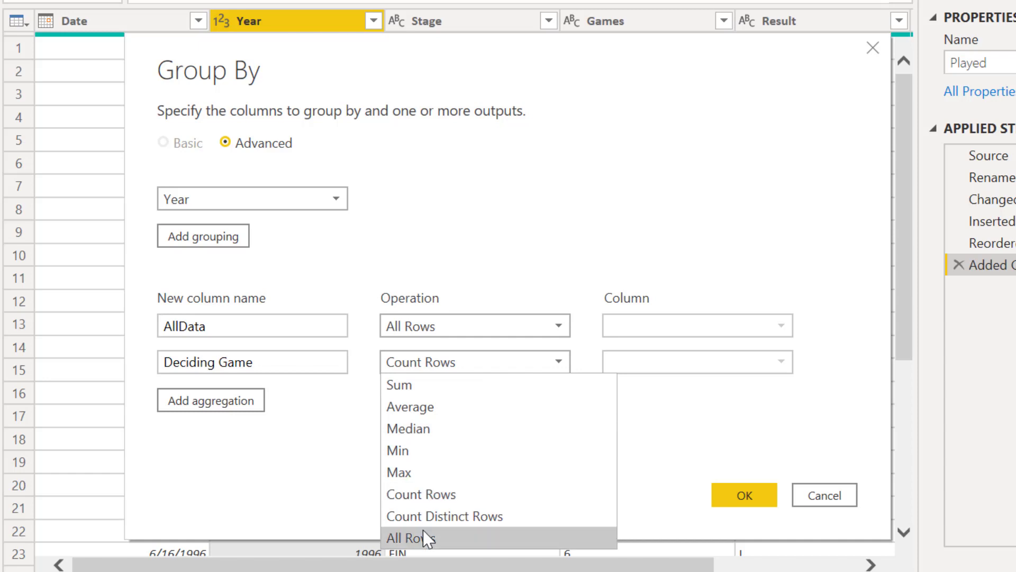
{"action": "left_click", "coordinate": [423, 473]}
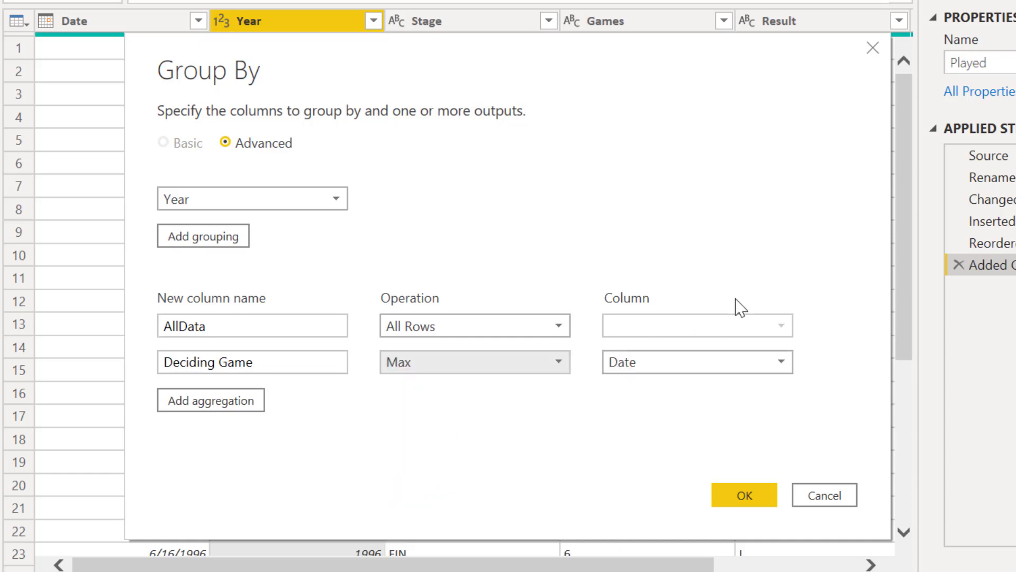
{"action": "left_click", "coordinate": [758, 365]}
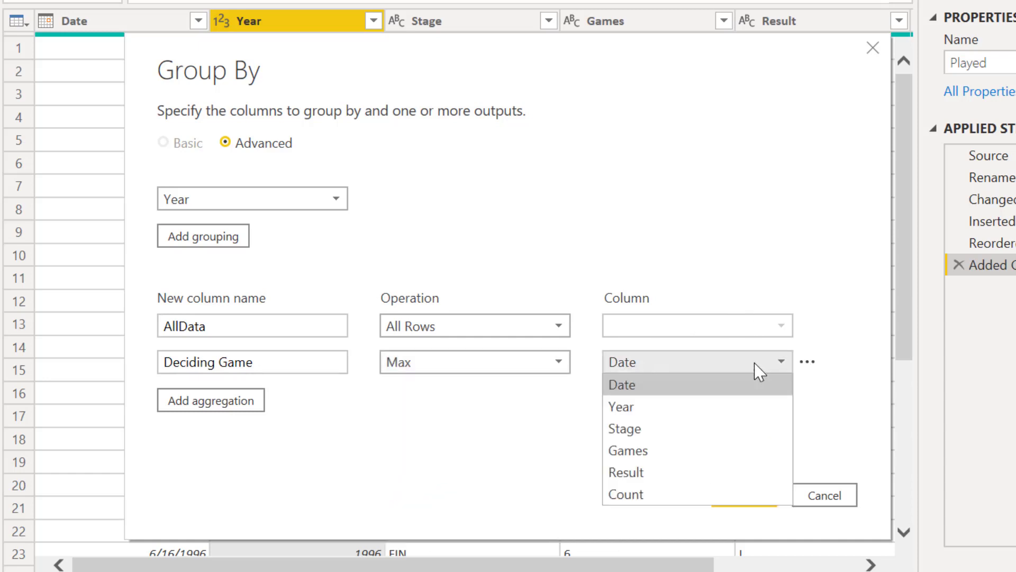
{"action": "left_click", "coordinate": [699, 457]}
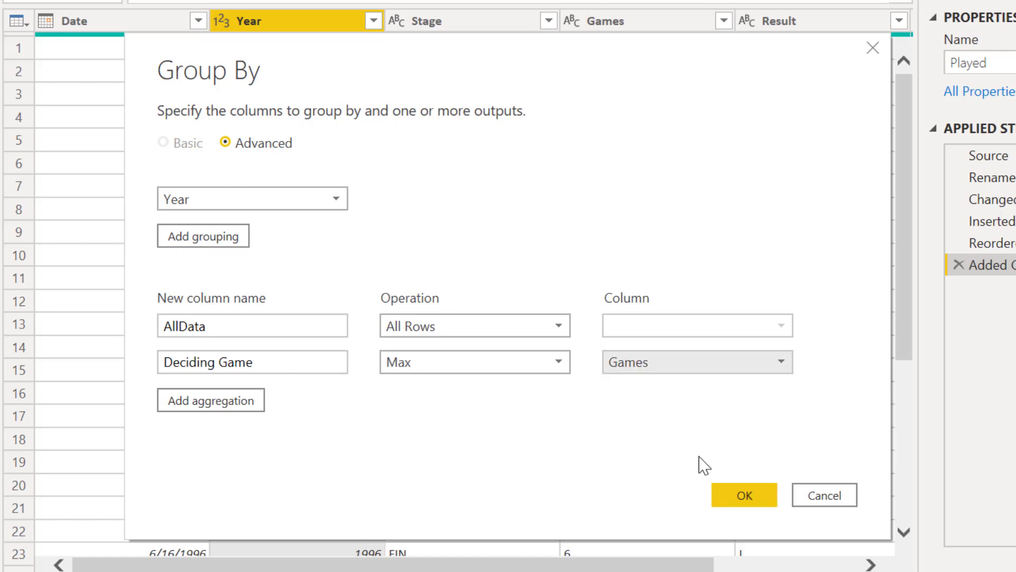
Apply the Year grouping and expand AllData without prefixes, excluding the duplicate Year column
{"action": "left_click", "coordinate": [744, 496]}
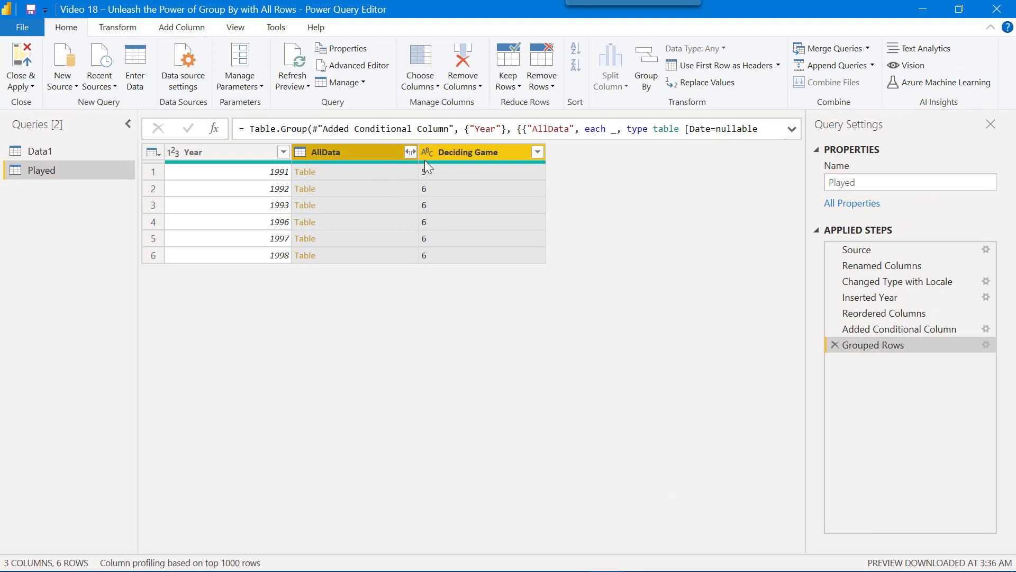
{"action": "left_click", "coordinate": [411, 153]}
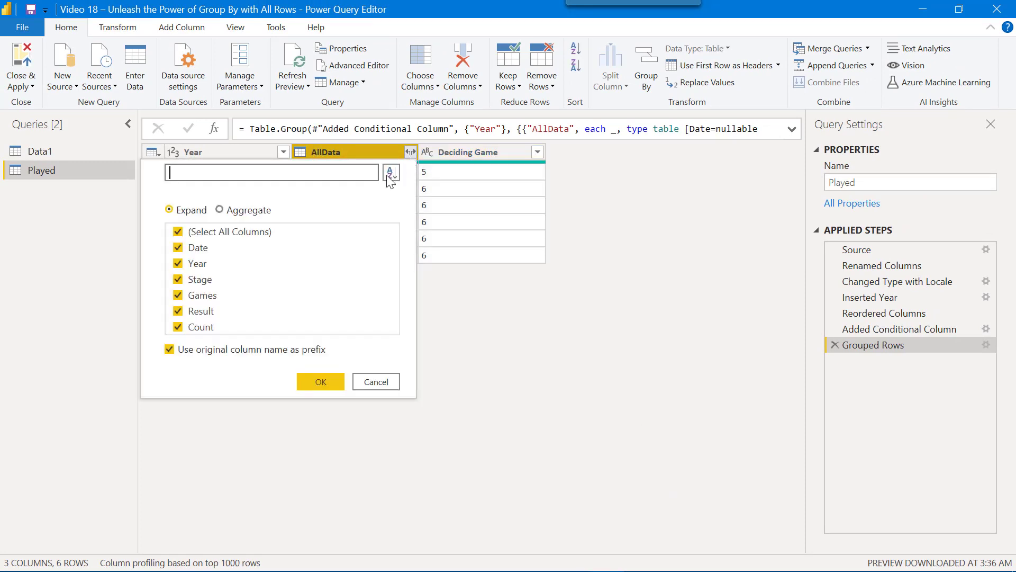
{"action": "left_click", "coordinate": [169, 349]}
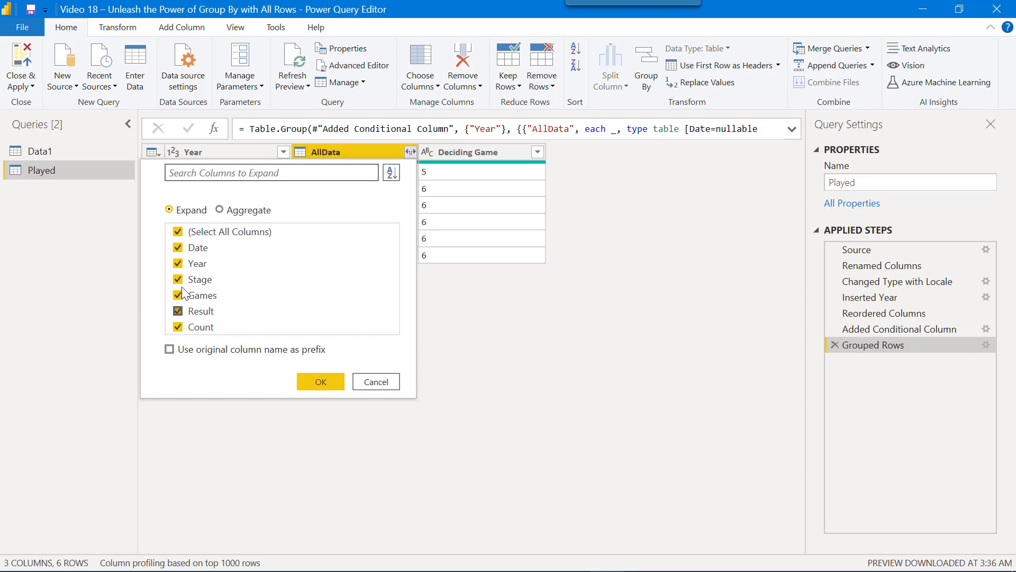
{"action": "left_click", "coordinate": [187, 262]}
{"action": "left_click", "coordinate": [321, 382]}
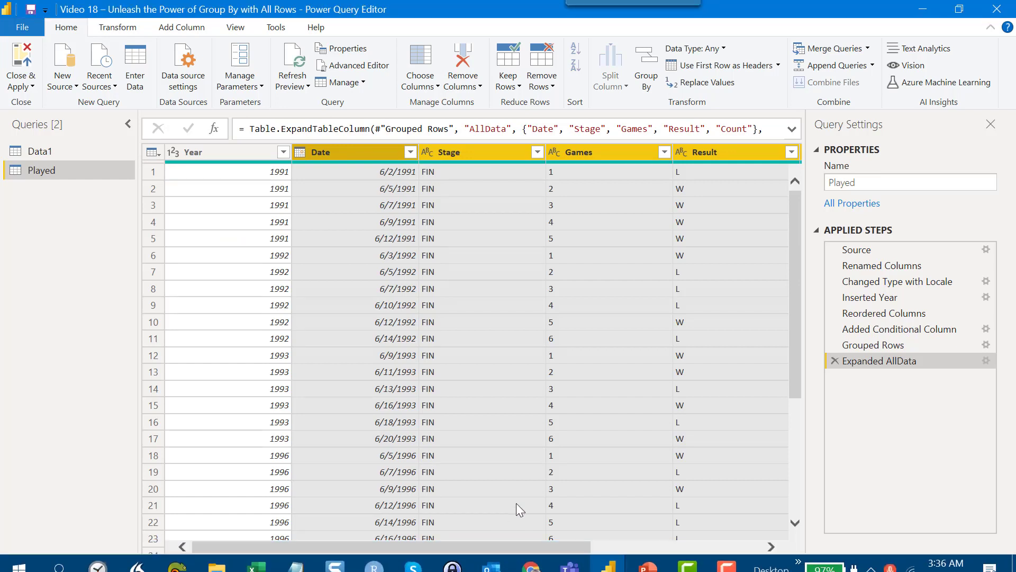
Scroll right and select the Deciding Game column
{"action": "mouse_move", "coordinate": [547, 565]}
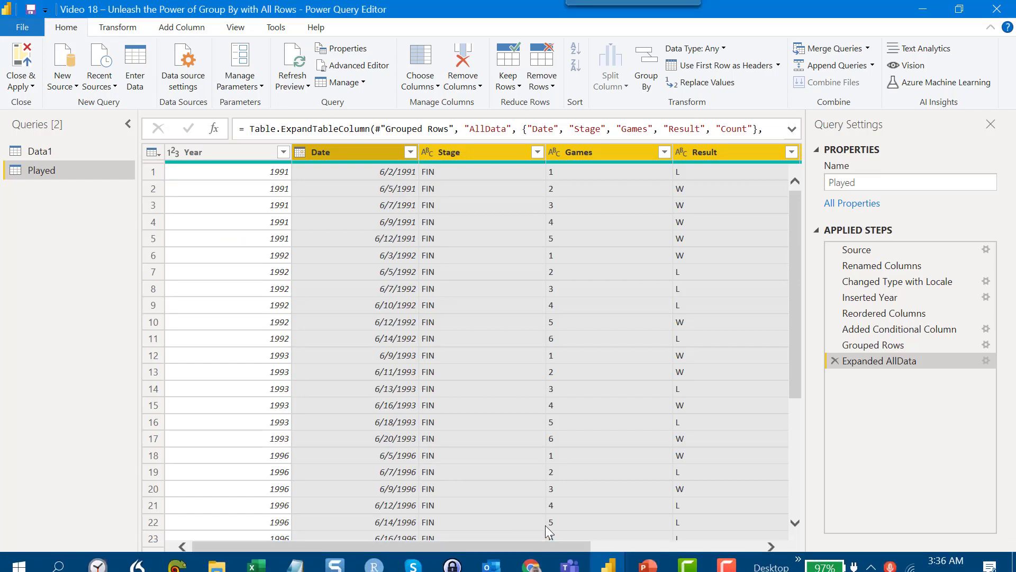
{"action": "left_click_drag", "start_coordinate": [550, 541], "coordinate": [786, 493]}
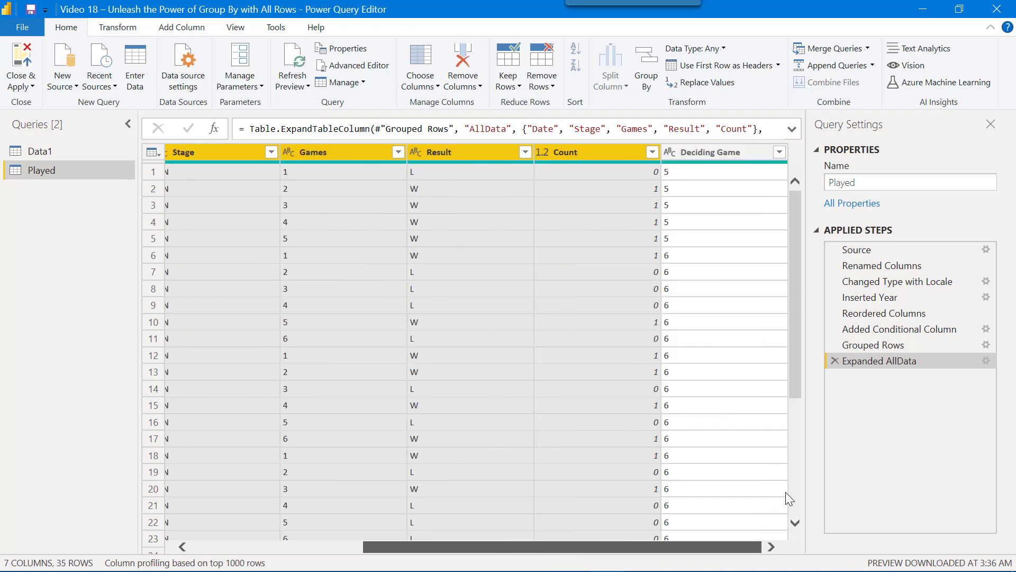
{"action": "left_click", "coordinate": [687, 240]}
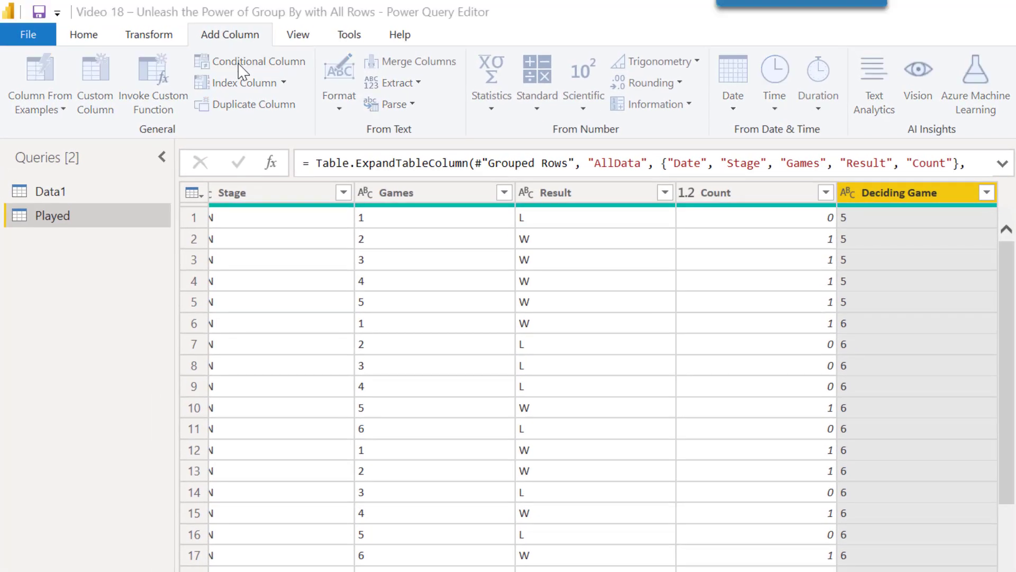
Start a conditional column named 'Series Win Count'
{"action": "left_click", "coordinate": [241, 69]}
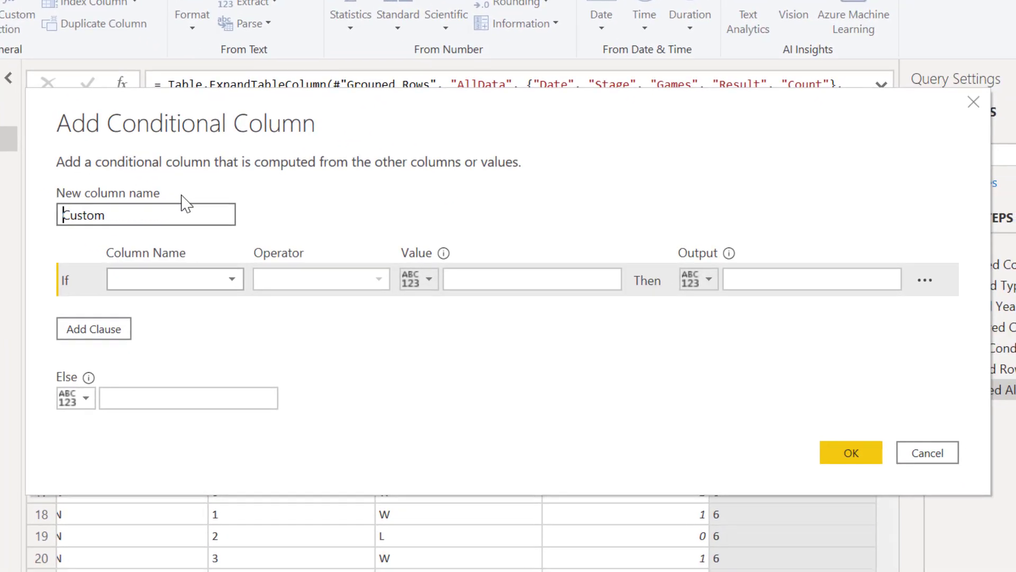
{"action": "left_click", "coordinate": [158, 212]}
{"action": "key", "text": "ctrl+a"}
{"action": "double_click", "coordinate": [90, 217]}
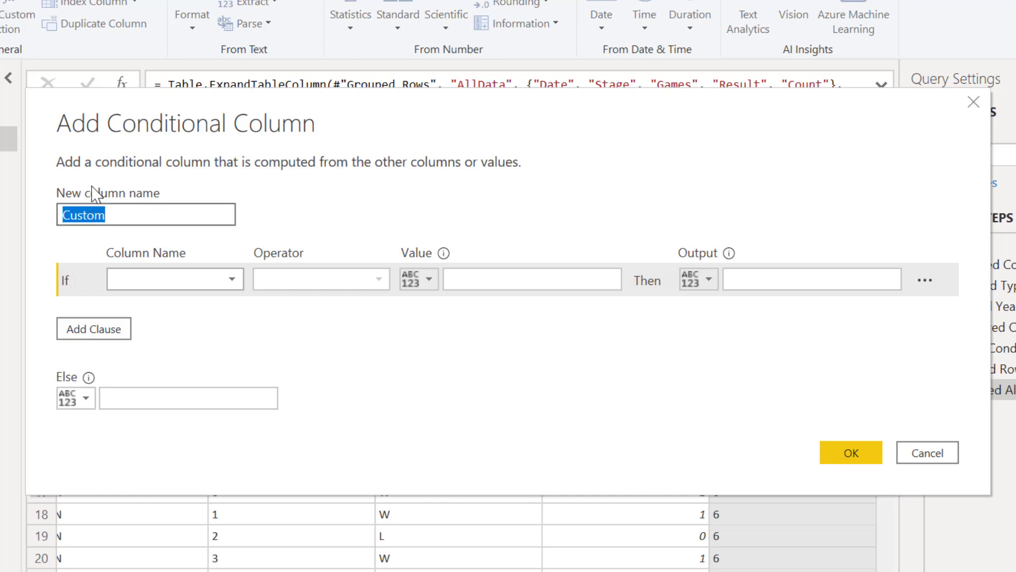
{"action": "type", "text": "Series"}
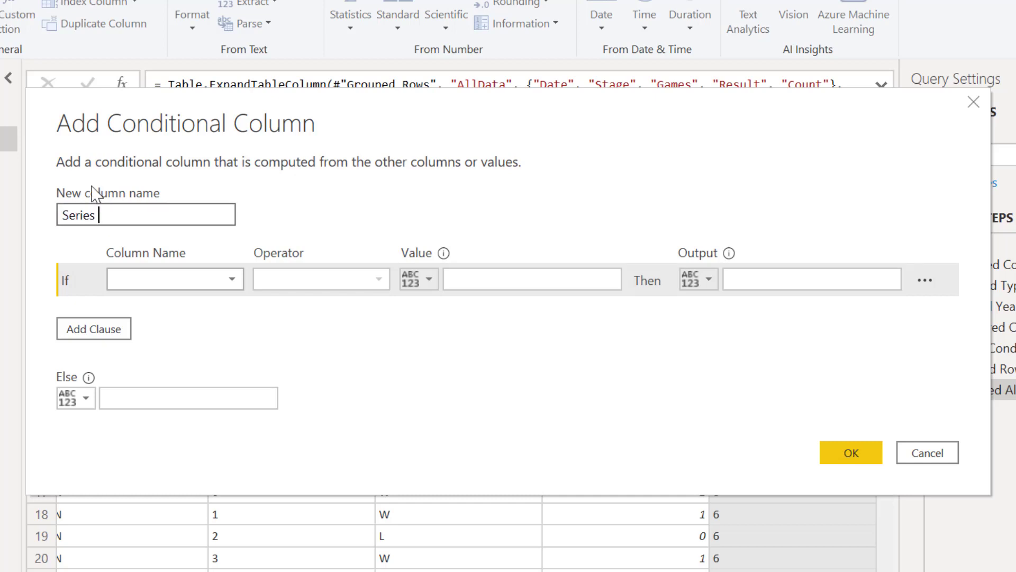
{"action": "type", "text": " Win COunt"}
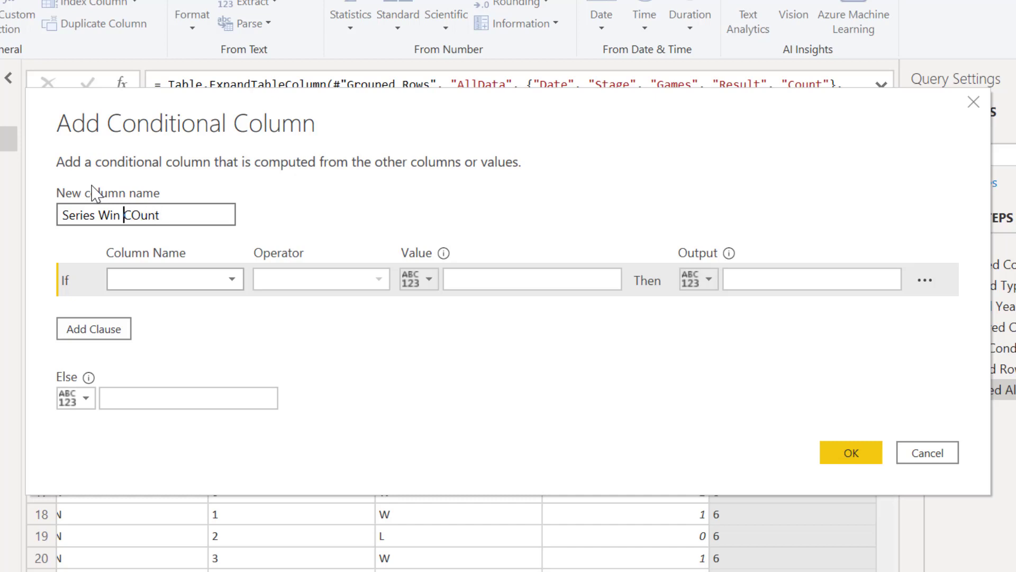
{"action": "key", "text": "Delete"}
{"action": "type", "text": "o"}
Set the condition to Games equals the Deciding Game column
{"action": "left_click", "coordinate": [132, 281]}
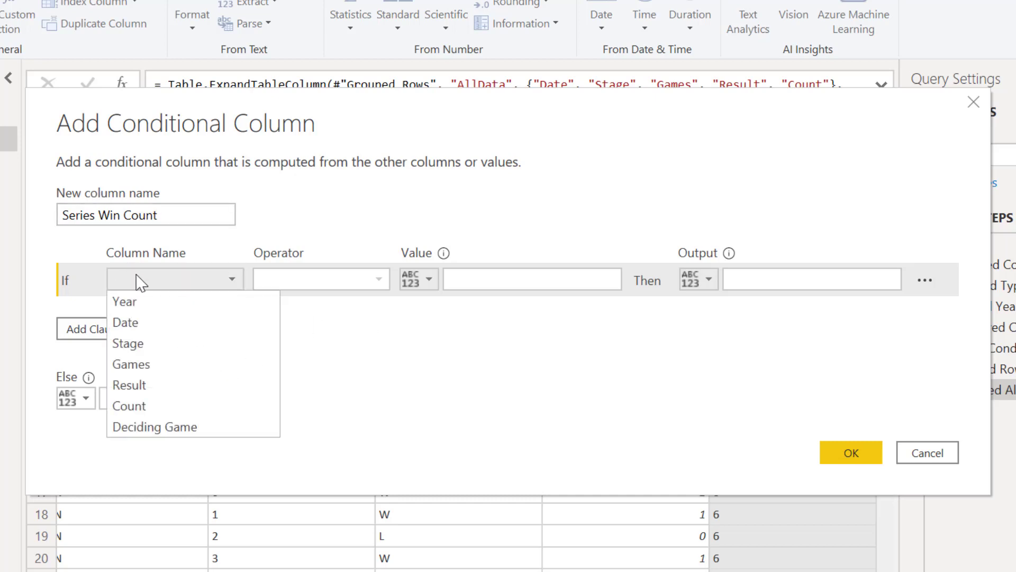
{"action": "left_click", "coordinate": [190, 365]}
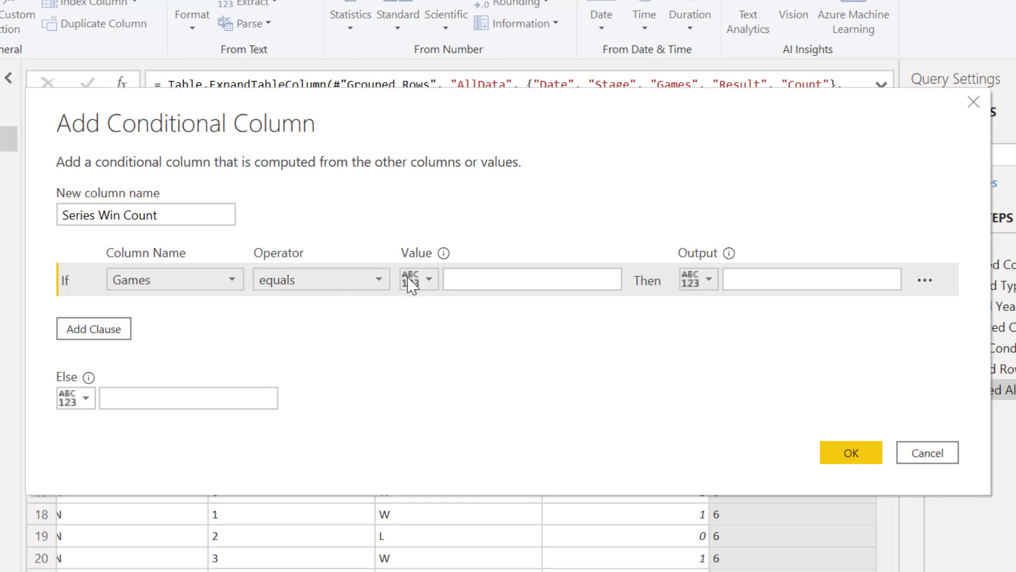
{"action": "left_click", "coordinate": [429, 279]}
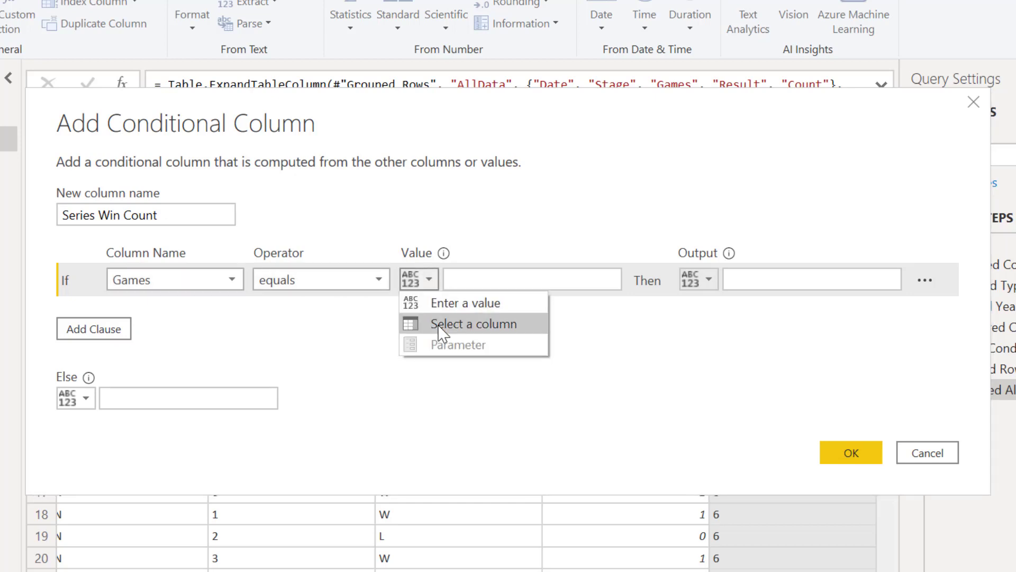
{"action": "left_click", "coordinate": [439, 325]}
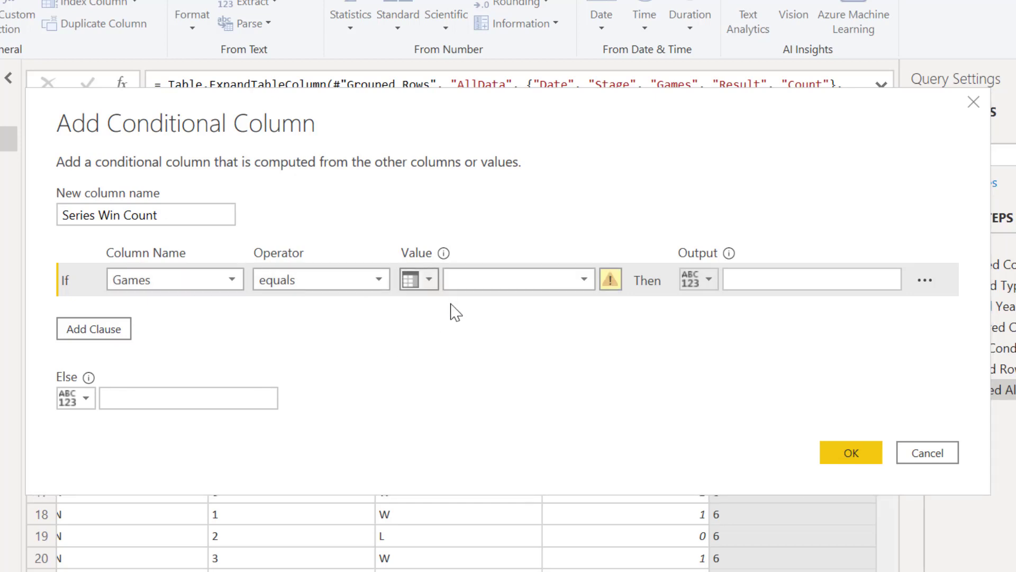
{"action": "left_click", "coordinate": [501, 286]}
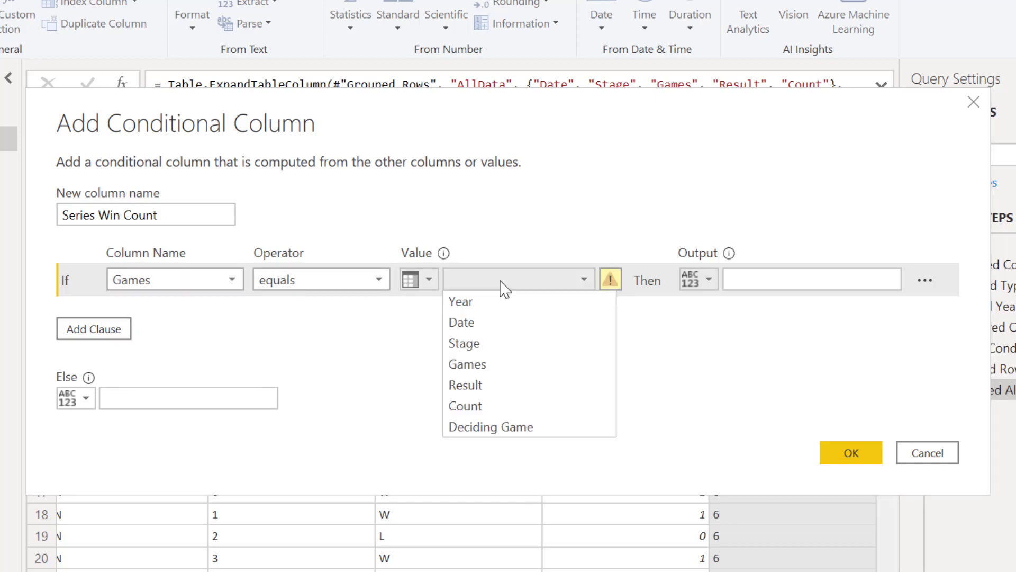
{"action": "left_click", "coordinate": [537, 433]}
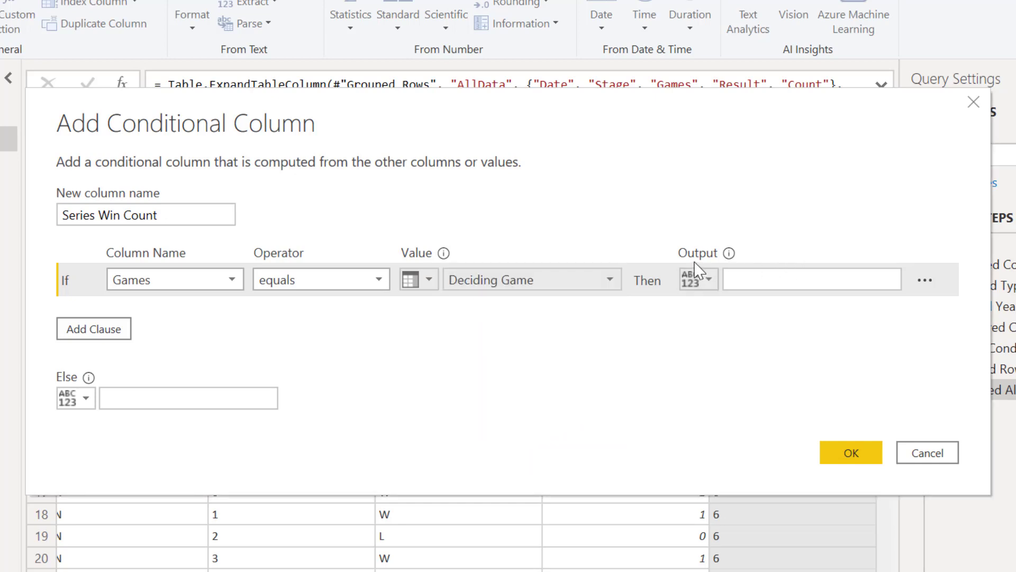
Output the Count column when true, else 0, and create the column
{"action": "left_click", "coordinate": [704, 277]}
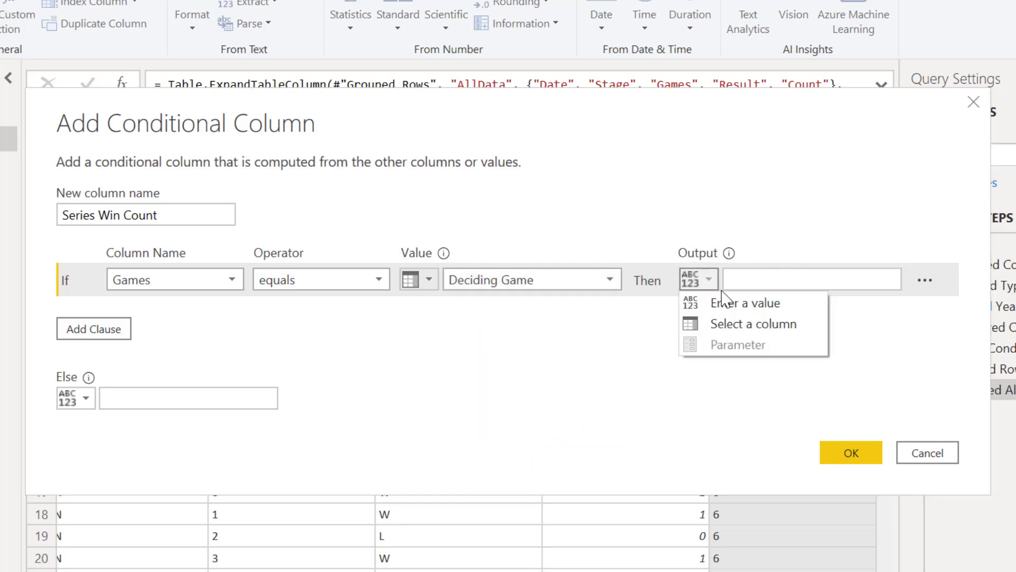
{"action": "left_click", "coordinate": [740, 326]}
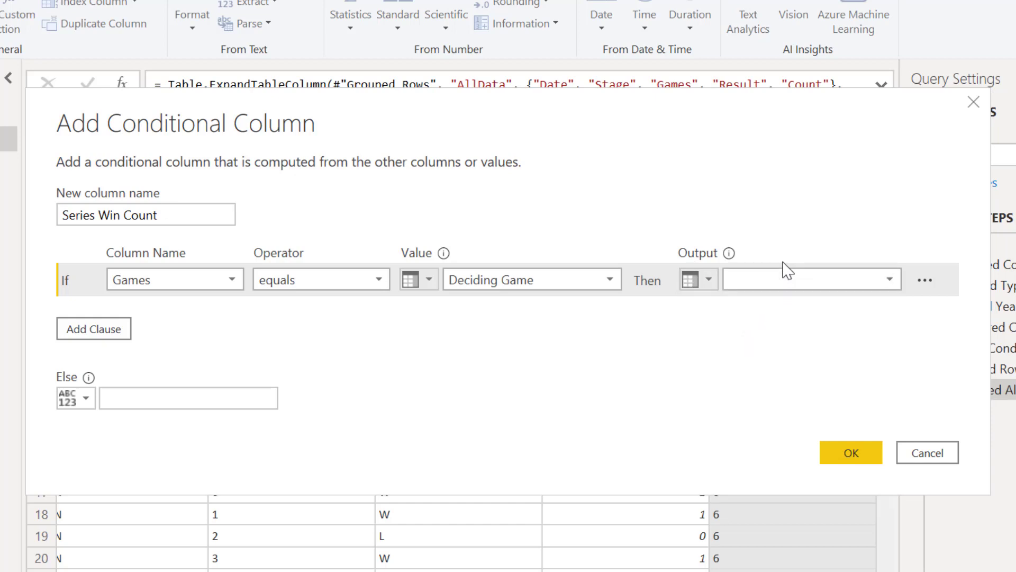
{"action": "left_click", "coordinate": [791, 281]}
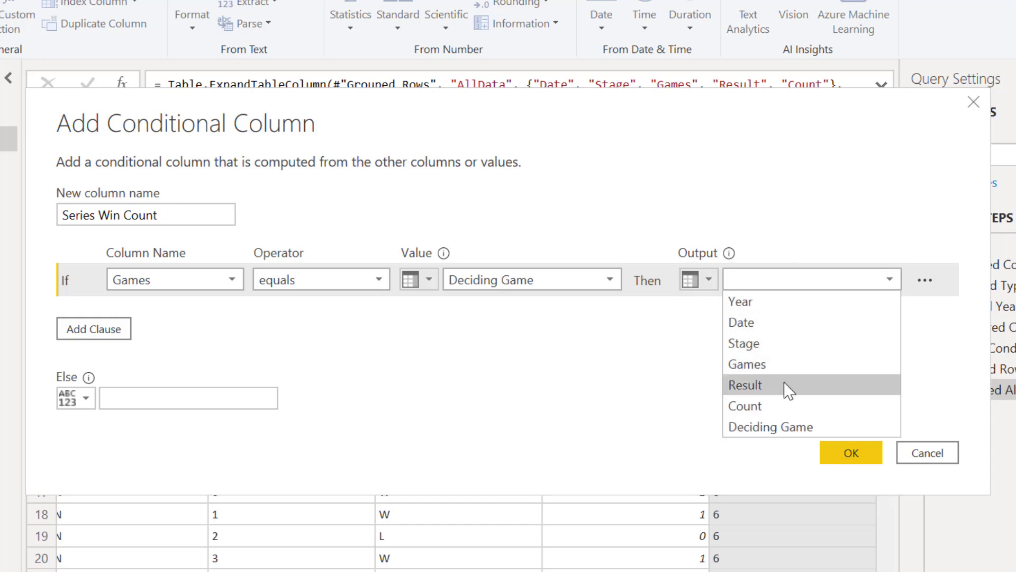
{"action": "left_click", "coordinate": [790, 406]}
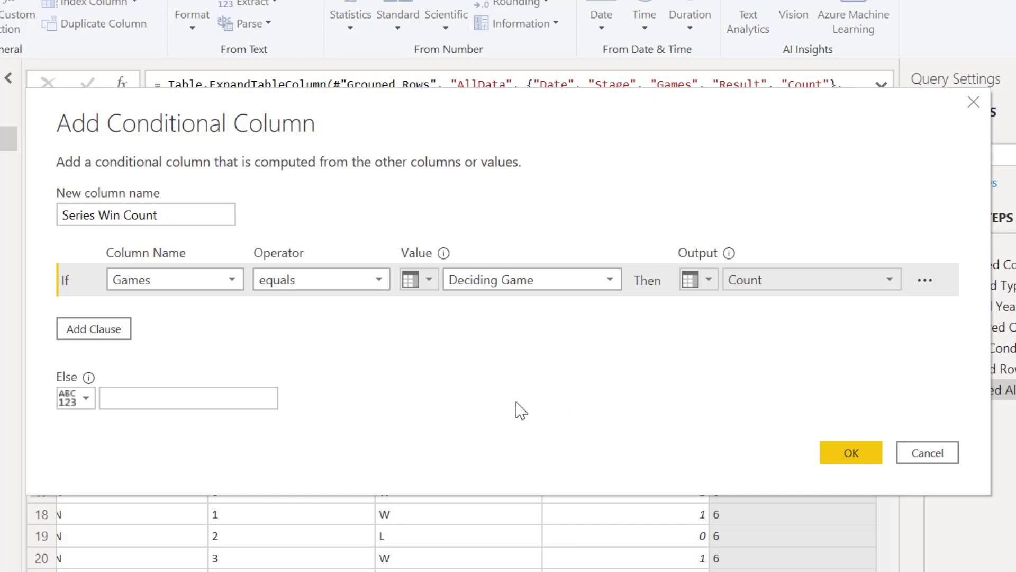
{"action": "left_click", "coordinate": [173, 398]}
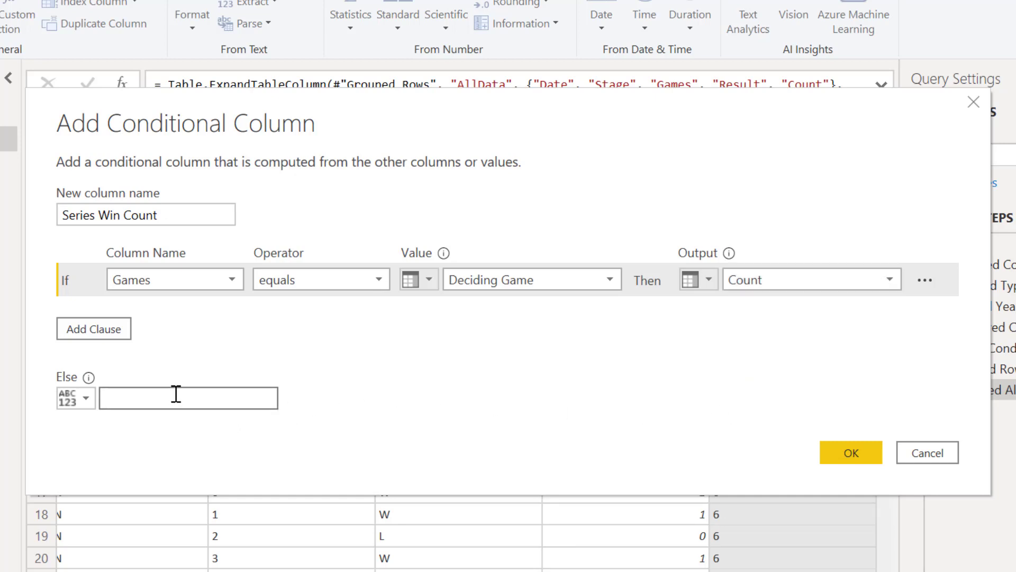
{"action": "type", "text": "0"}
{"action": "left_click", "coordinate": [847, 458]}
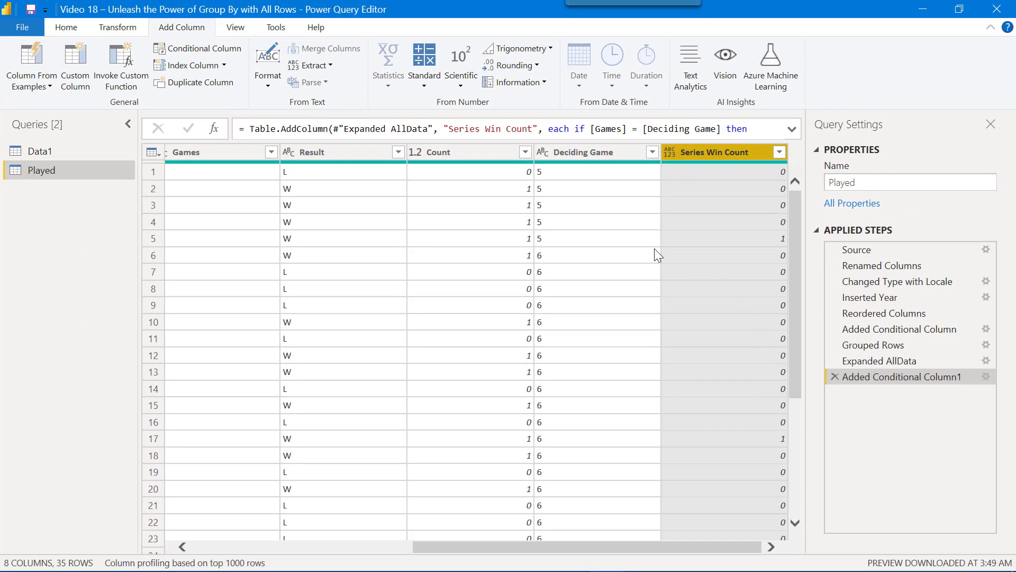
Close & Apply the Power Query changes from the Home tab
{"action": "left_click", "coordinate": [79, 30]}
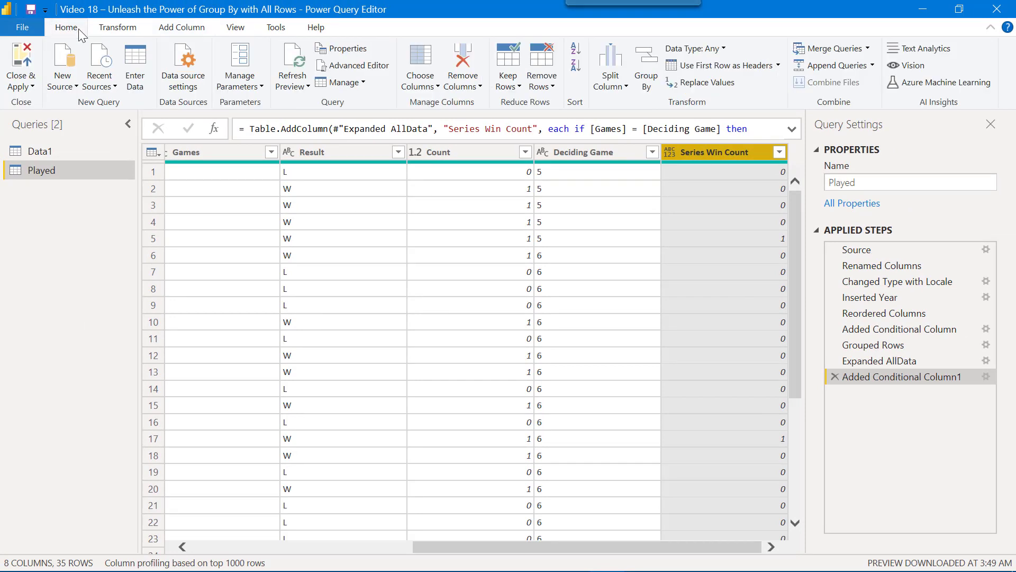
{"action": "left_click", "coordinate": [24, 62]}
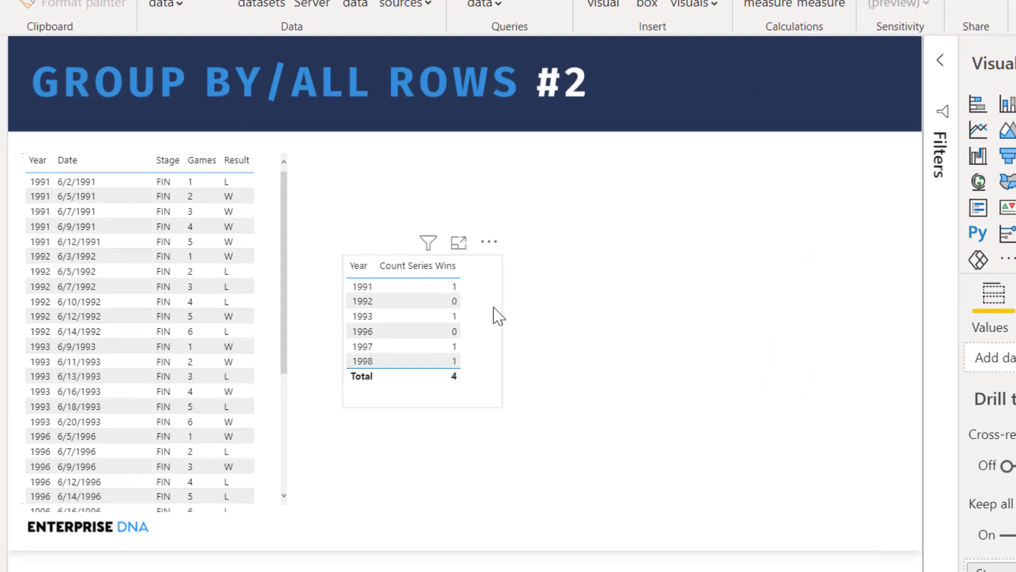
Create a new table visual from the Year field beside Count Series Wins
{"action": "left_click", "coordinate": [494, 308]}
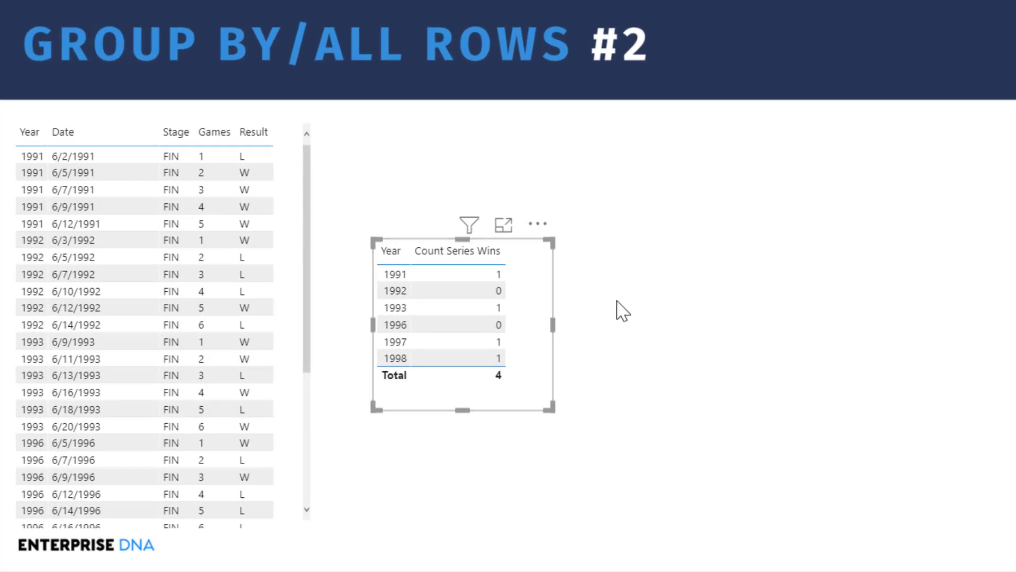
{"action": "left_click", "coordinate": [669, 268]}
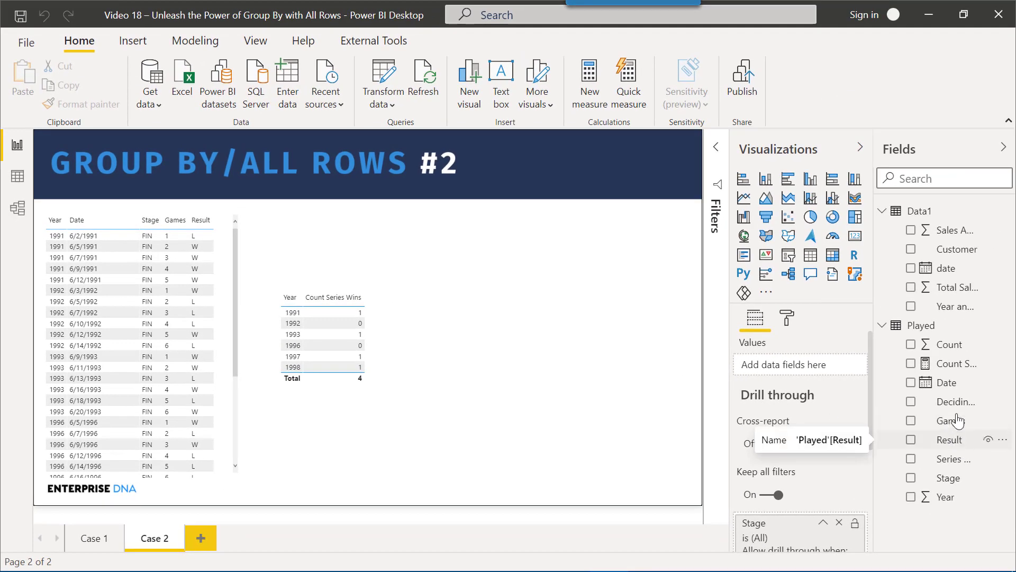
{"action": "left_click_drag", "start_coordinate": [933, 500], "coordinate": [433, 296]}
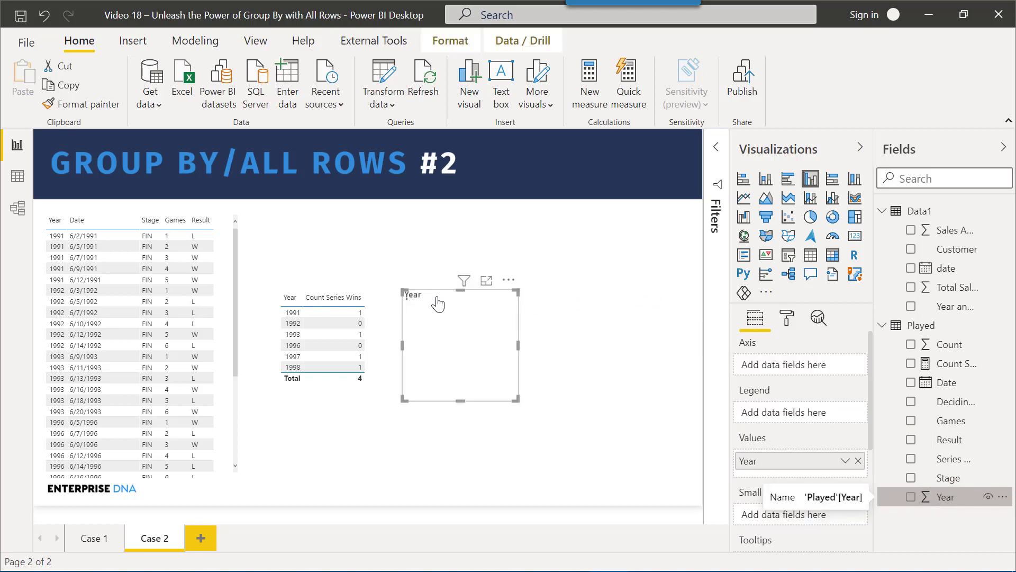
{"action": "left_click", "coordinate": [808, 256]}
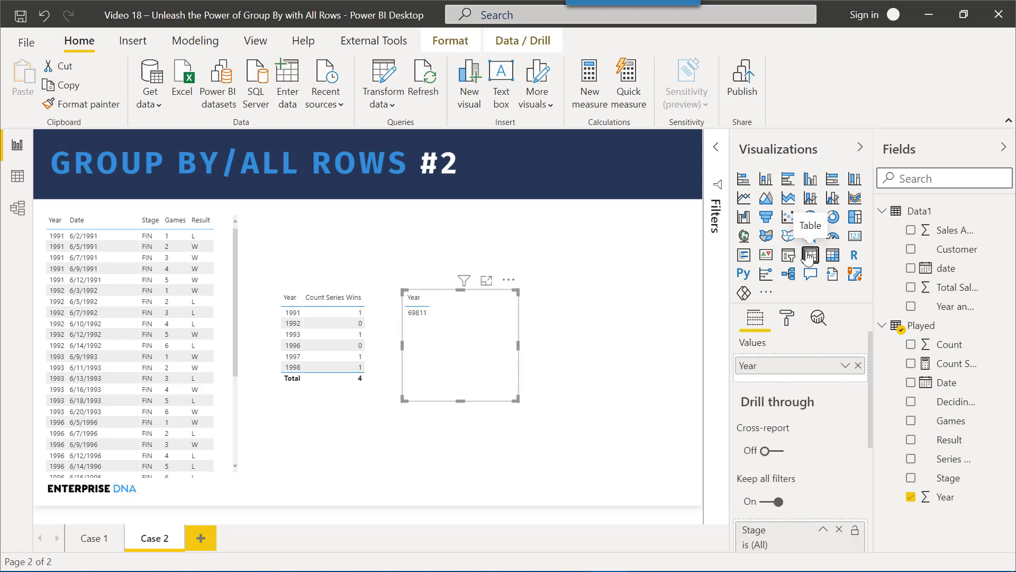
Set Year to Don't summarize and add Series Win Count to the table
{"action": "left_click", "coordinate": [846, 365]}
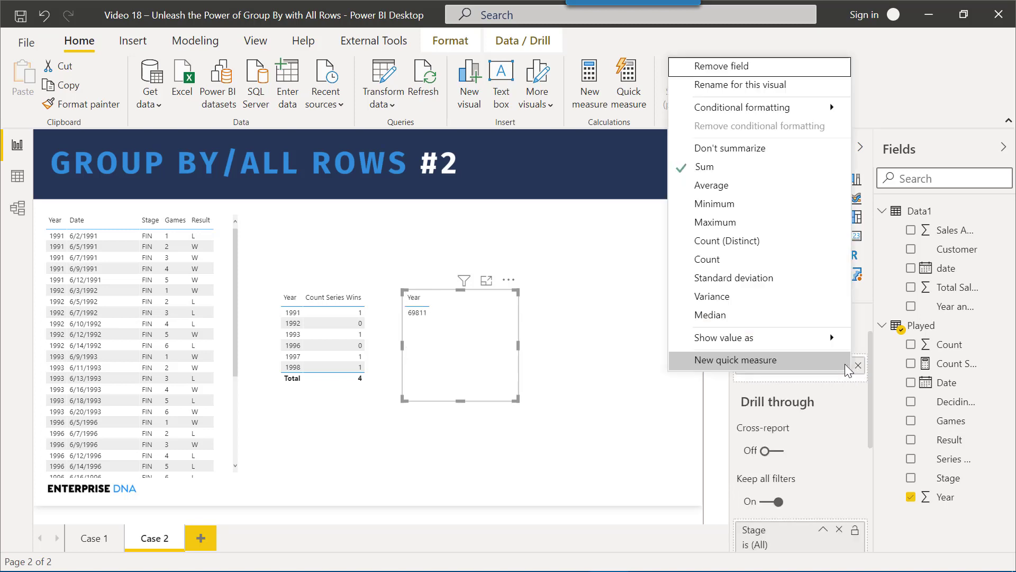
{"action": "left_click", "coordinate": [793, 154]}
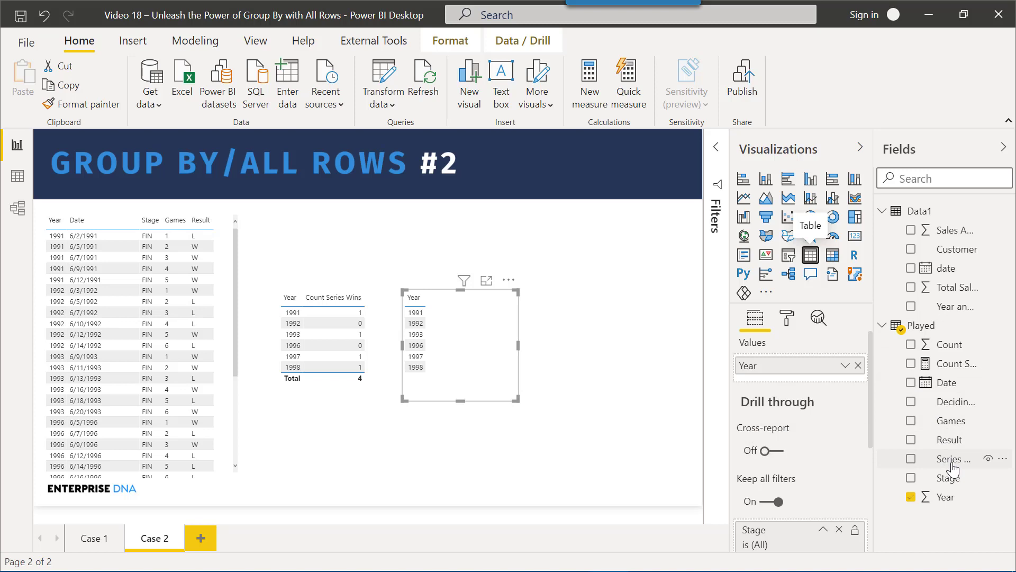
{"action": "left_click_drag", "start_coordinate": [948, 459], "coordinate": [788, 402]}
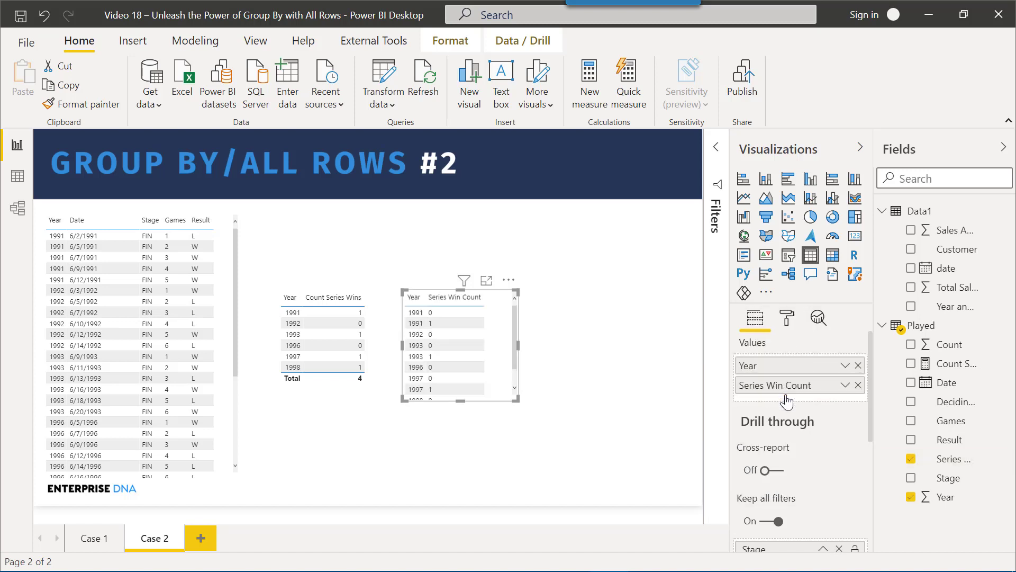
{"action": "left_click", "coordinate": [660, 365]}
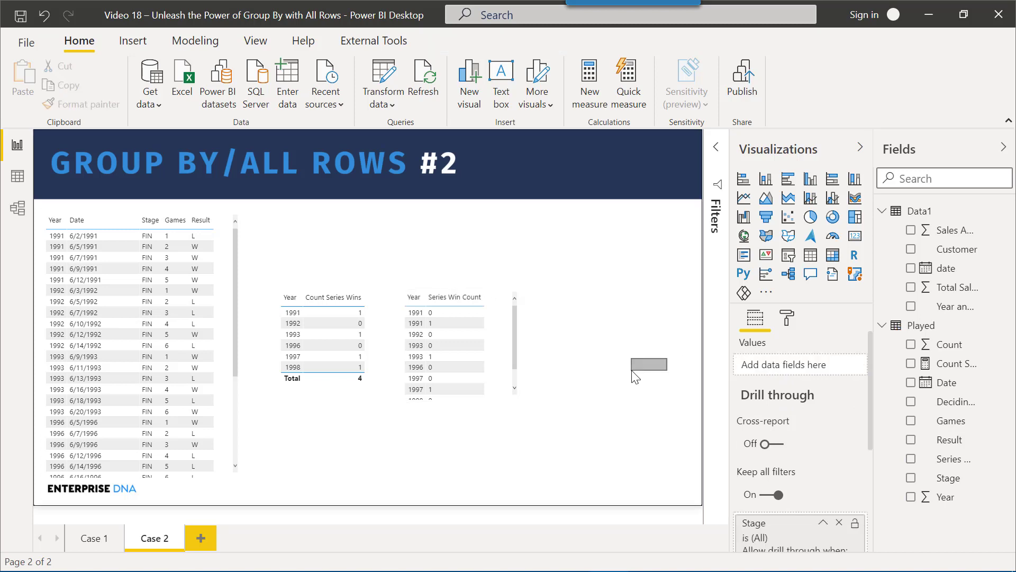
{"action": "left_click", "coordinate": [942, 462]}
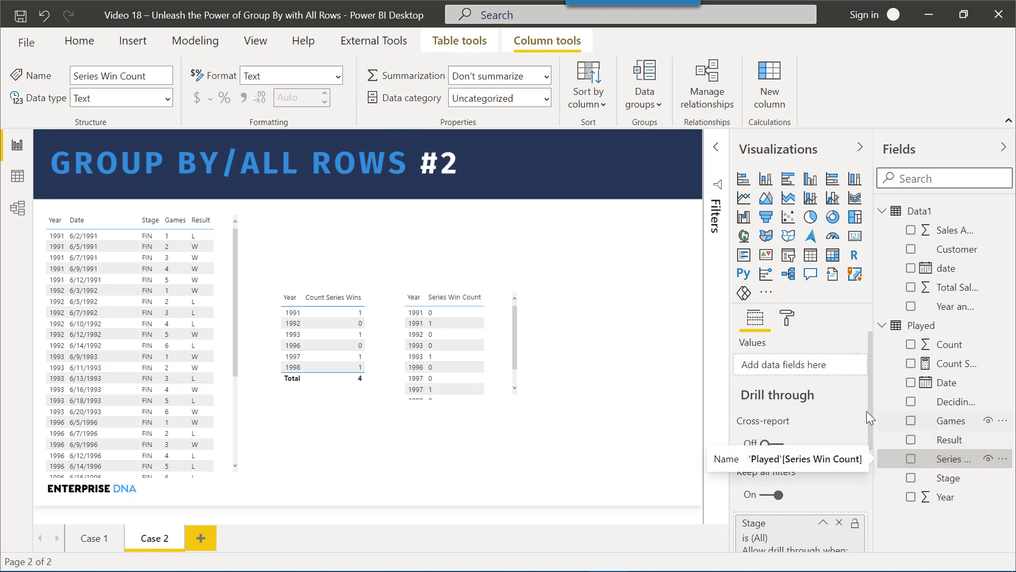
Change Series Win Count's data type from Text to Whole number and confirm
{"action": "left_click", "coordinate": [167, 99]}
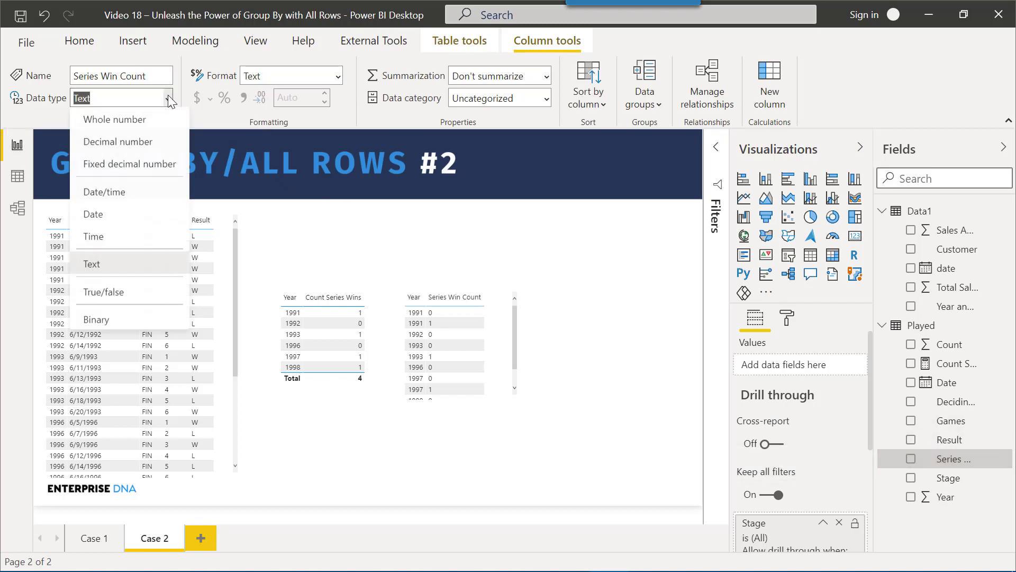
{"action": "left_click", "coordinate": [151, 126]}
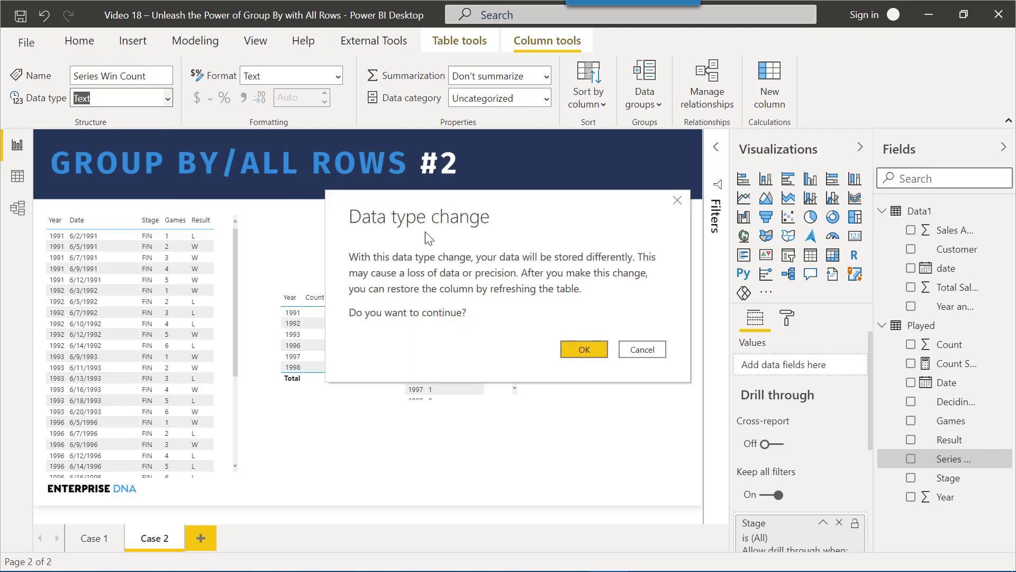
{"action": "left_click", "coordinate": [600, 360]}
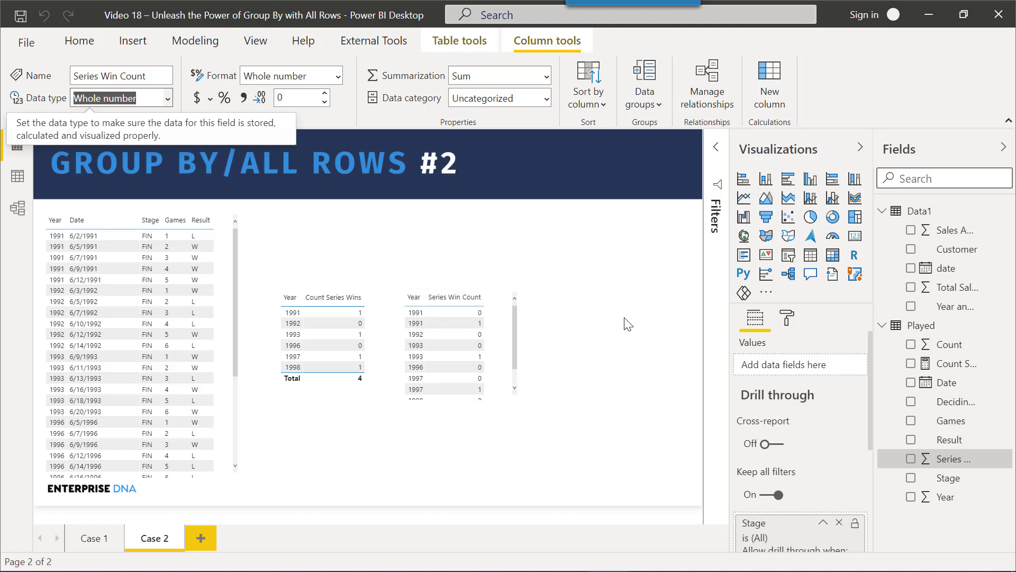
Set Series Win Count in the Year table to Sum, totalling 4 per-year wins
{"action": "left_click", "coordinate": [500, 341]}
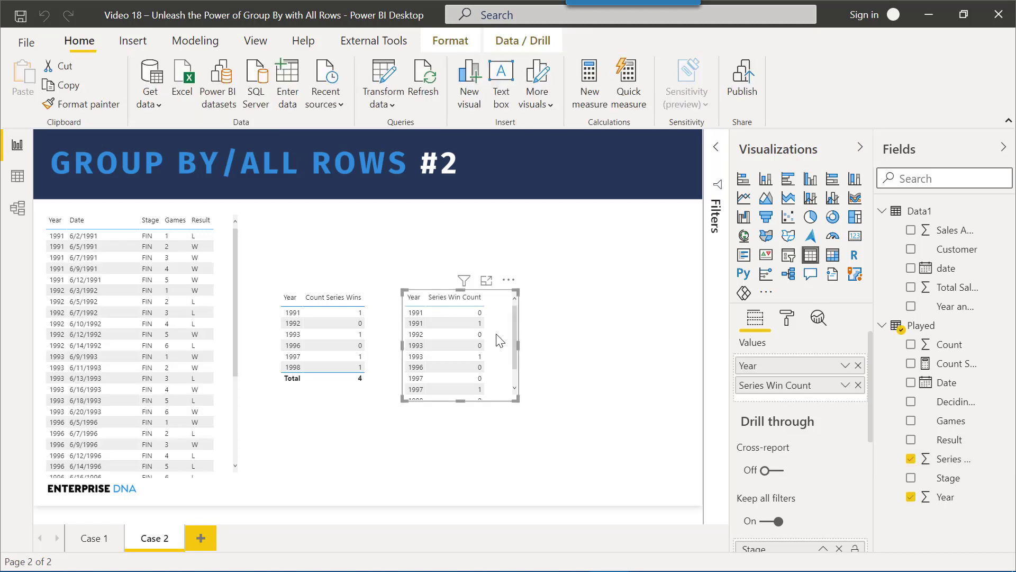
{"action": "left_click", "coordinate": [845, 385]}
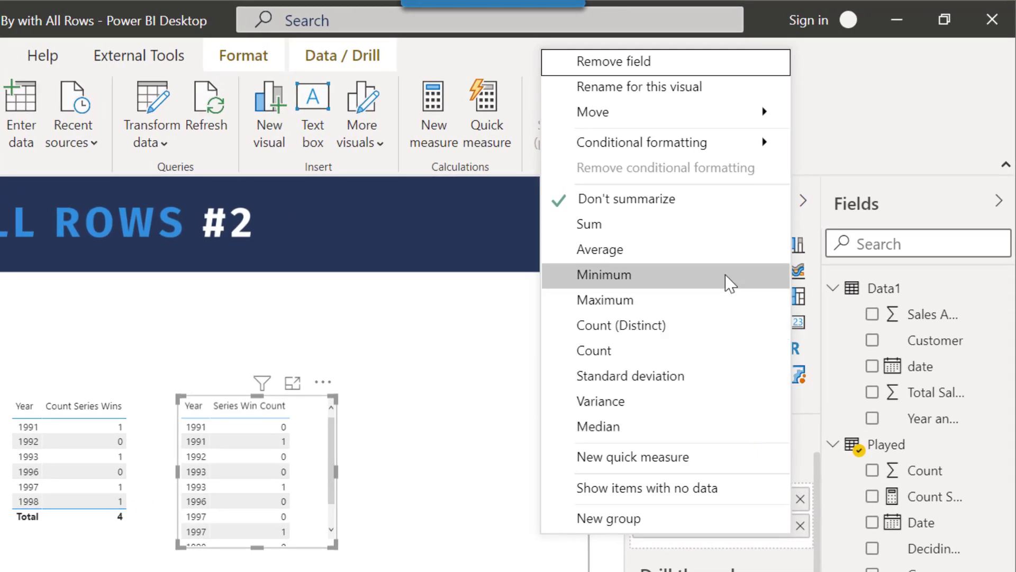
{"action": "left_click", "coordinate": [723, 224]}
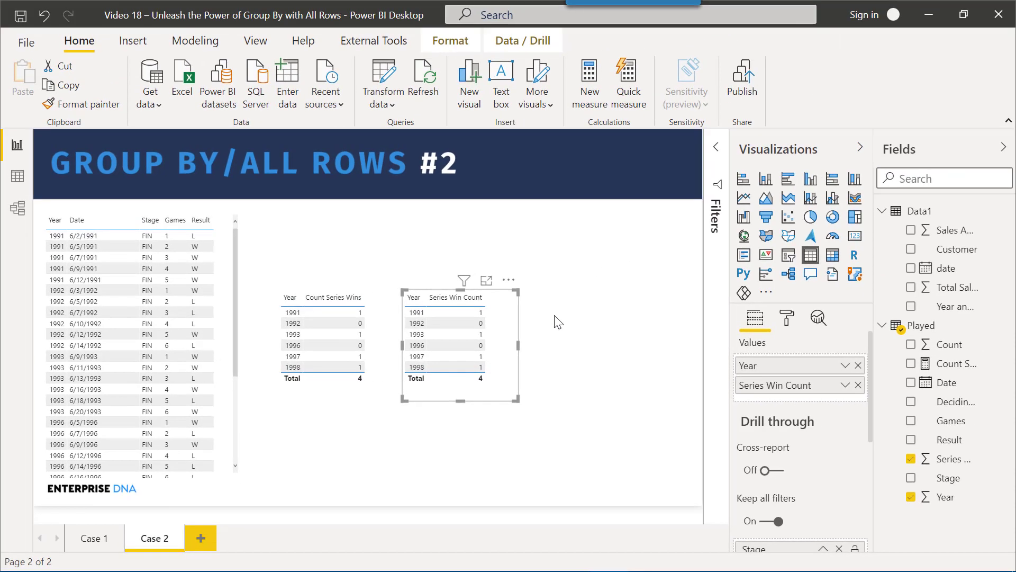
{"action": "left_click", "coordinate": [560, 306]}
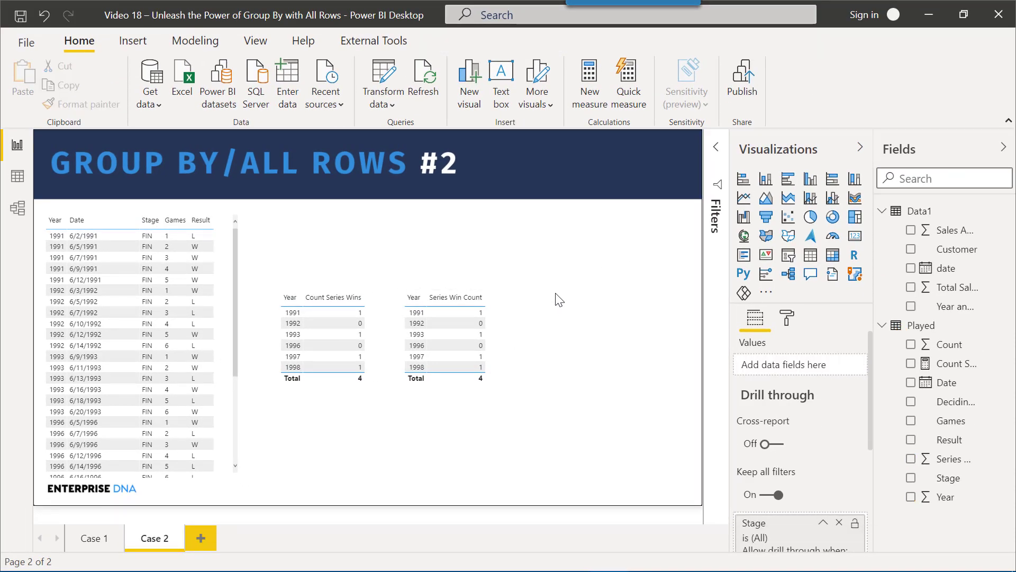